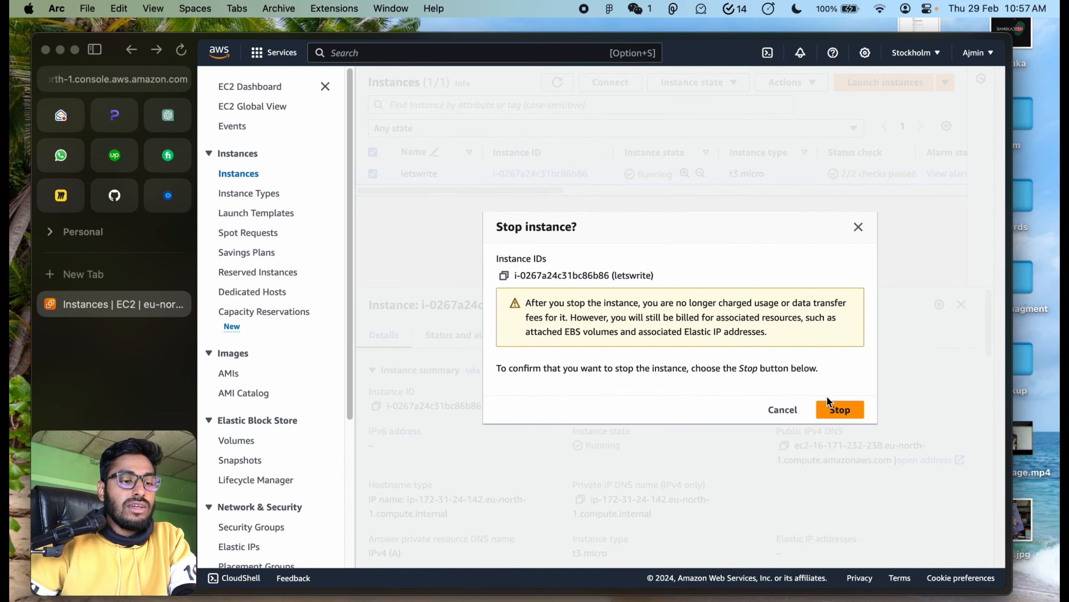
# Stop the letswrite instance, wait for it to shut down, and start it again
pyautogui.click(828, 402)
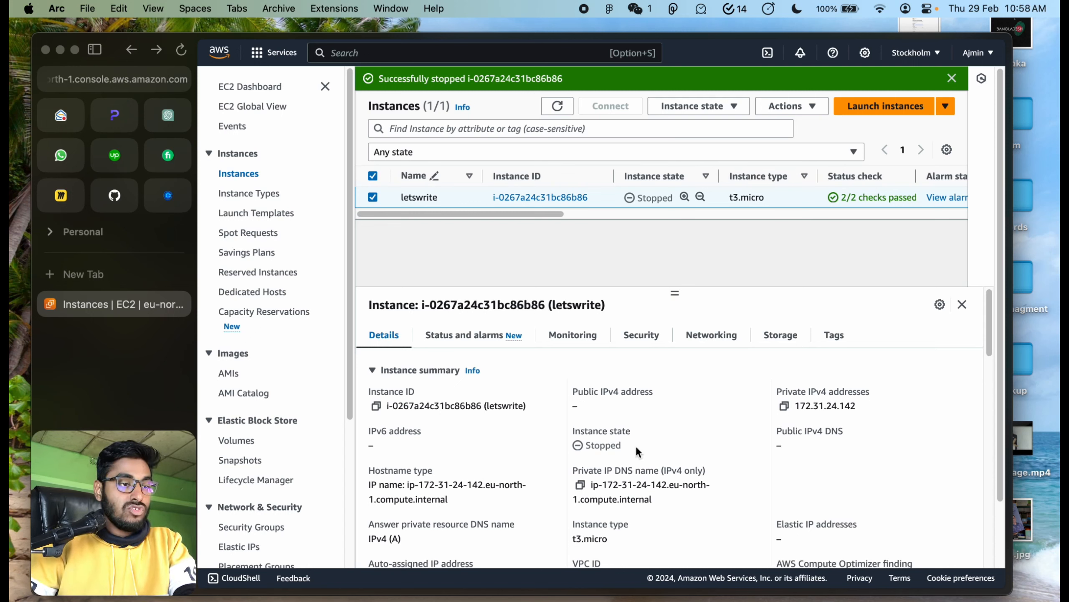
pyautogui.click(712, 105)
pyautogui.click(691, 145)
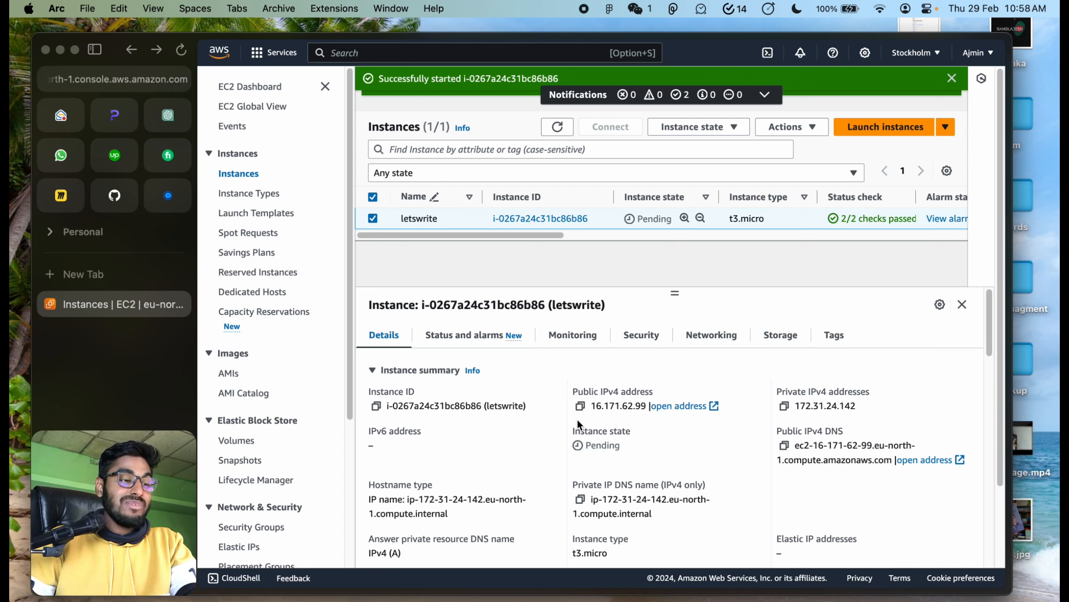
# Compare the restarted instance's public IPv4 address with the earlier address kept in Spotlight, and clear the Spotlight entry
pyautogui.press('super+space')
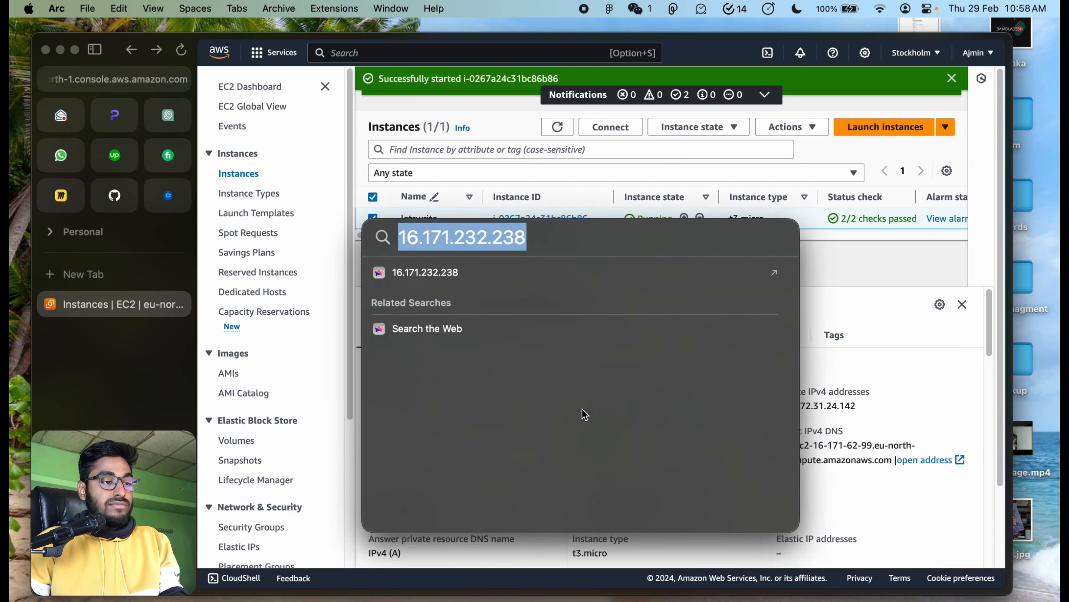
pyautogui.press('Escape')
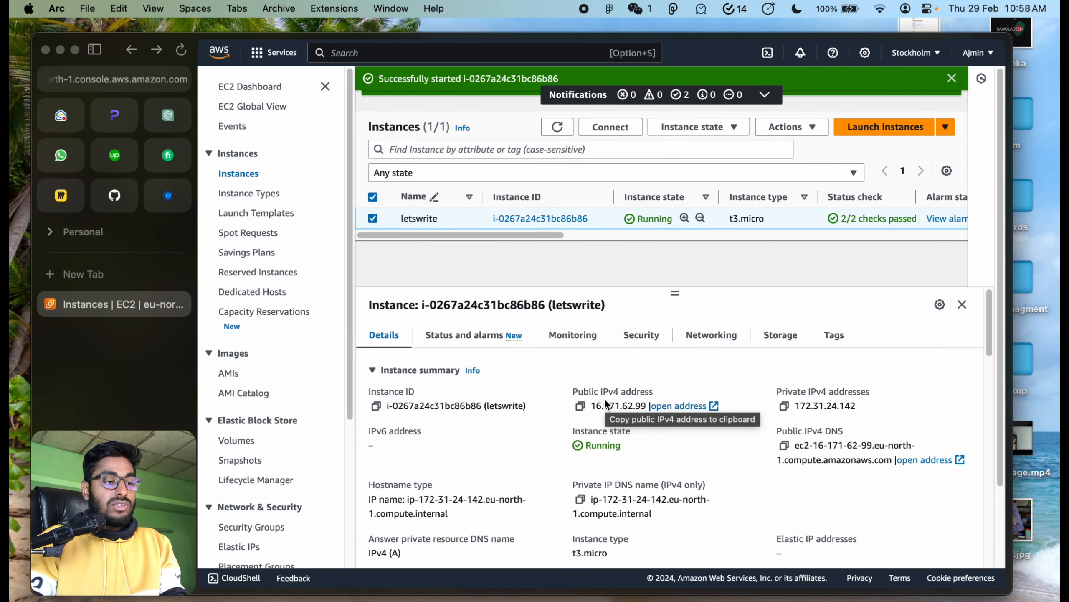
pyautogui.press('super+space')
pyautogui.press('Escape')
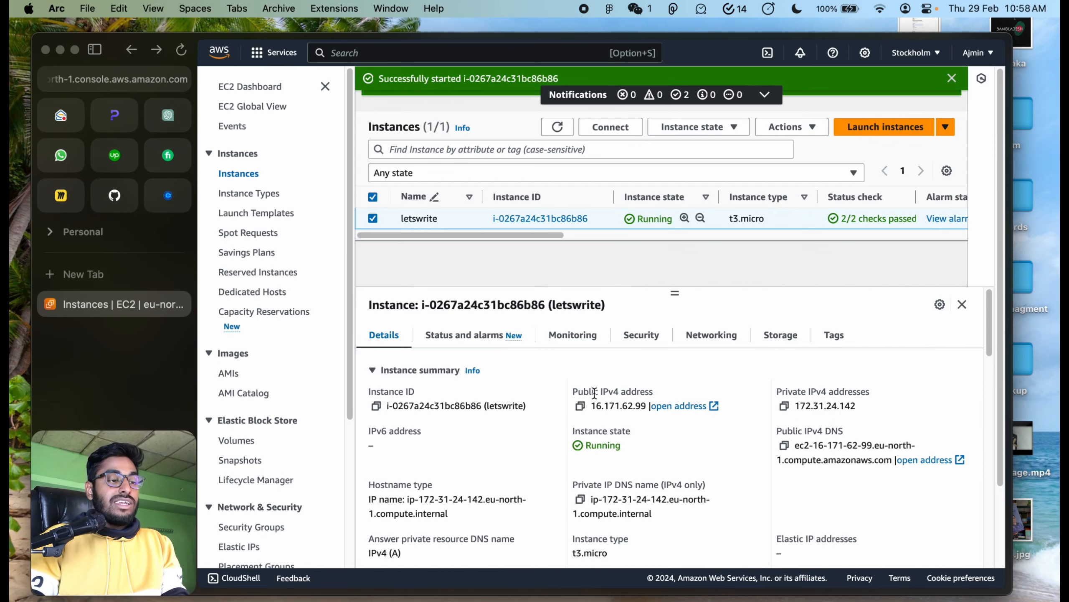
pyautogui.press('super+space')
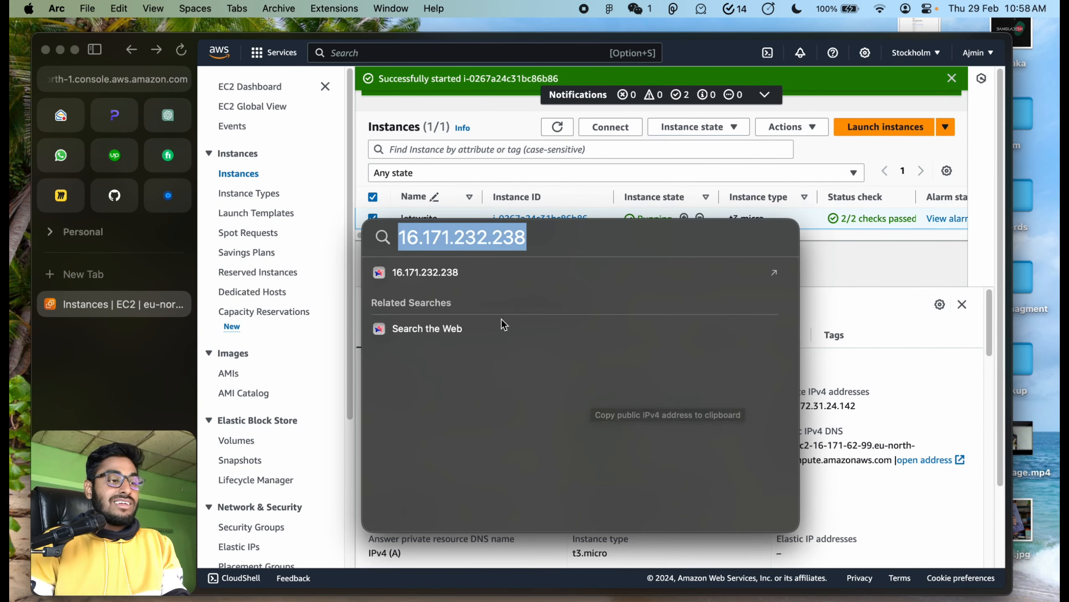
pyautogui.moveTo(580, 239); pyautogui.dragTo(285, 280)
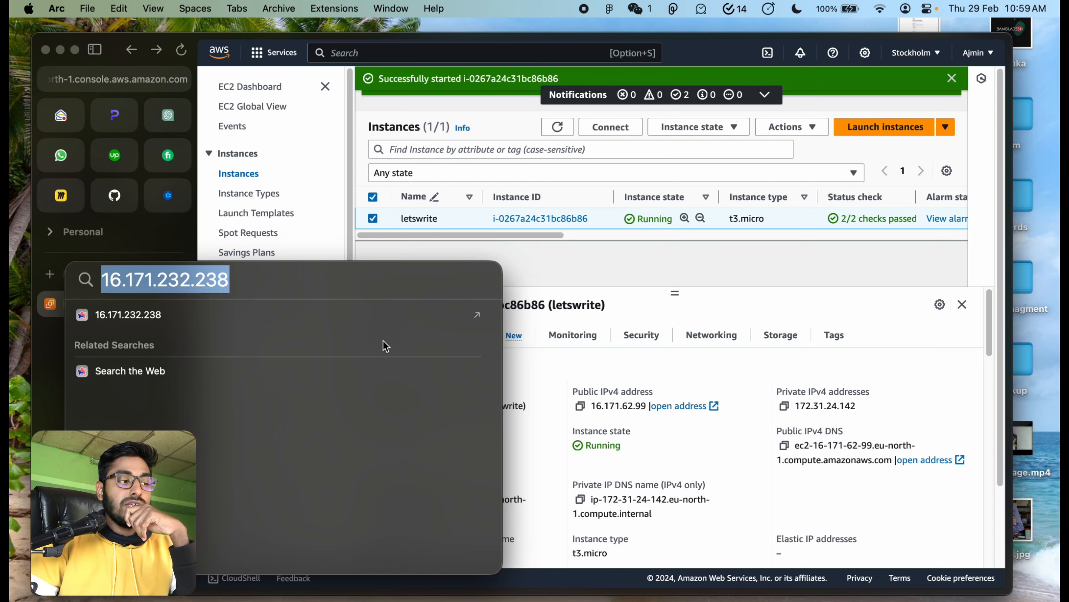
pyautogui.press('BackSpace')
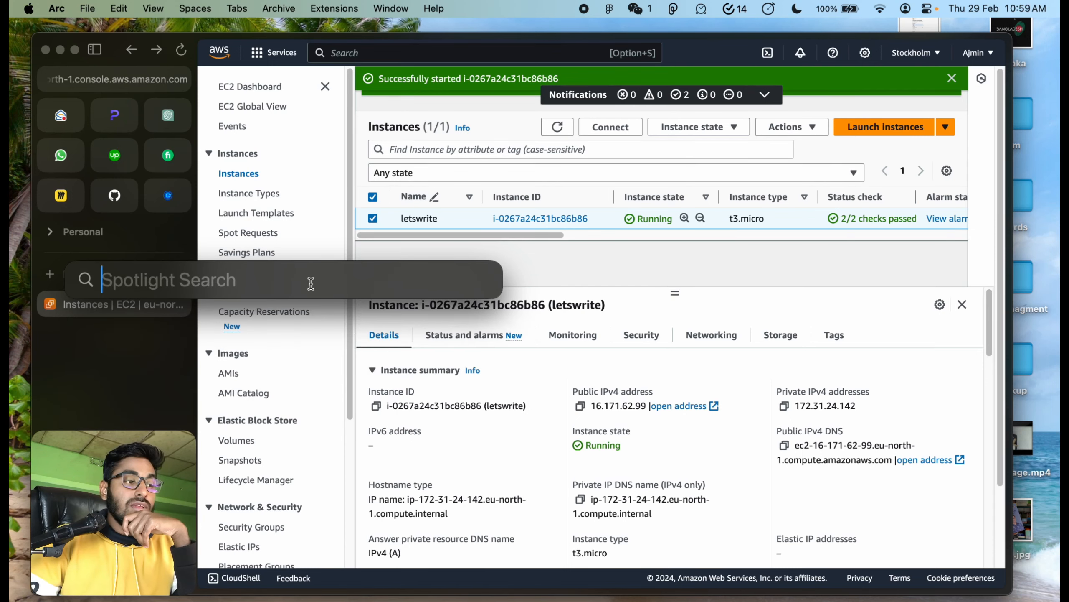
pyautogui.press('Escape')
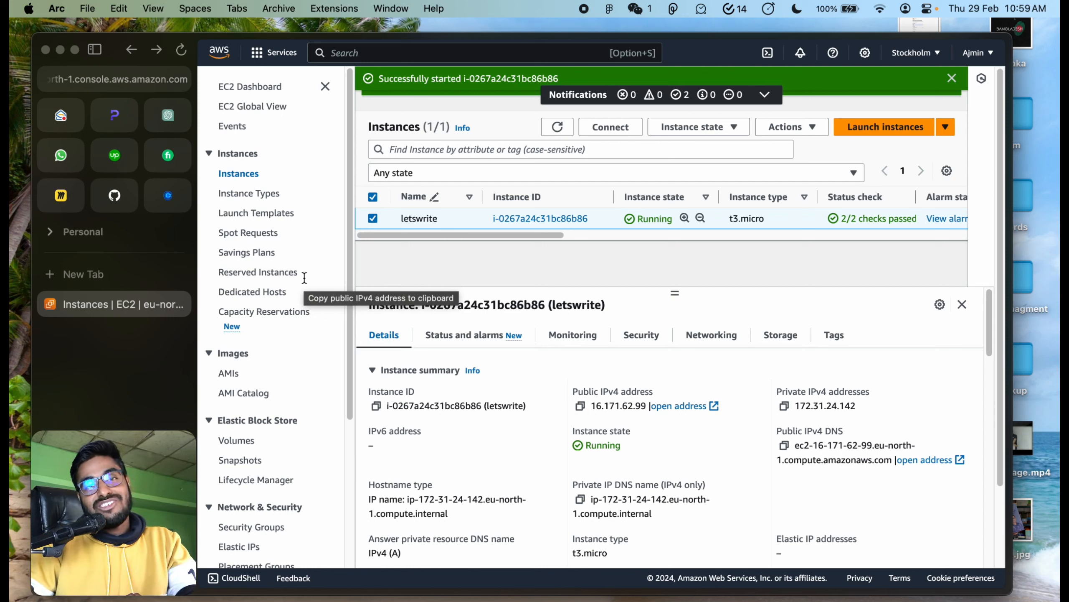
# Search the AWS console for "elastic ip" and open the Elastic IP addresses feature of VPC
pyautogui.click(347, 60)
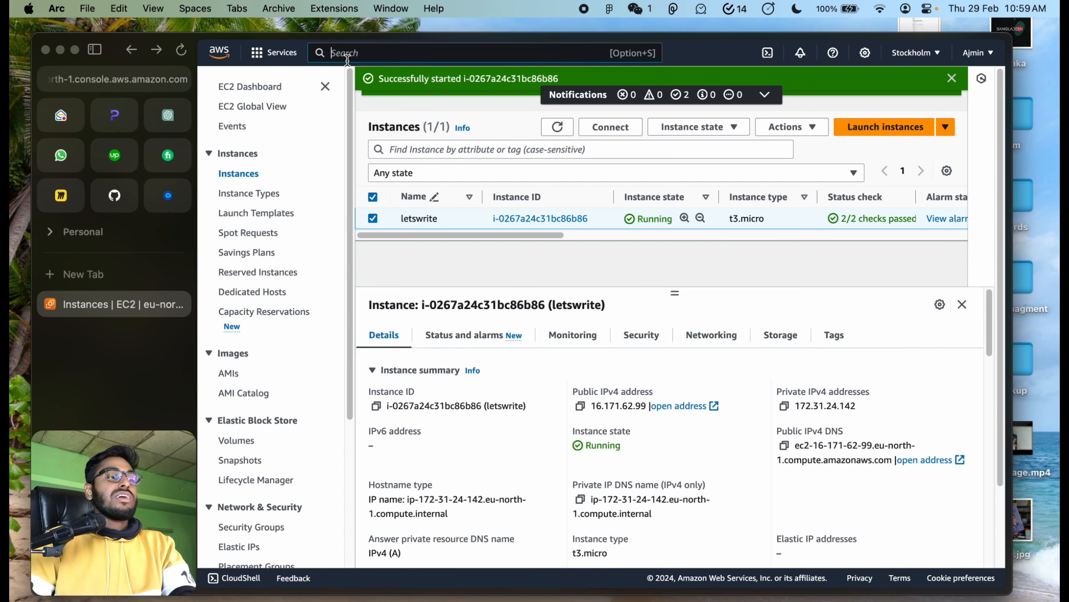
pyautogui.write('ela')
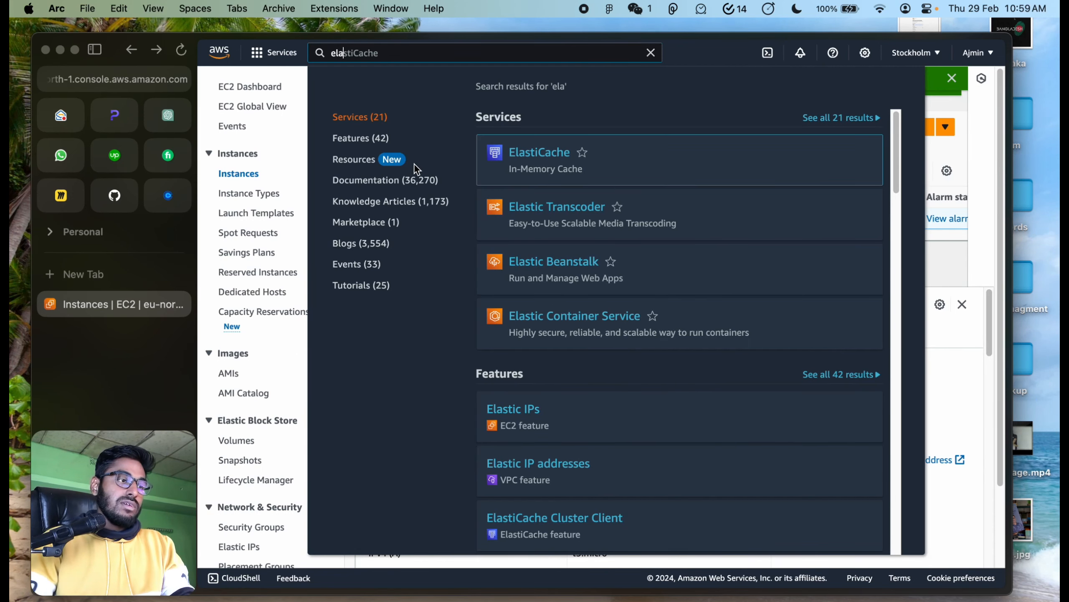
pyautogui.write('sti')
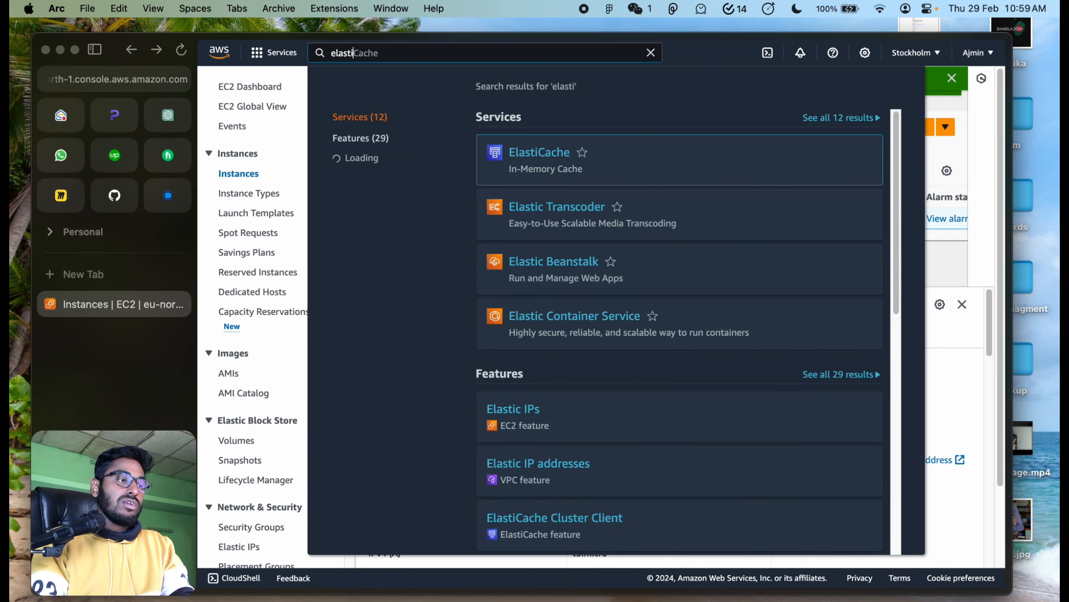
pyautogui.write('c ip')
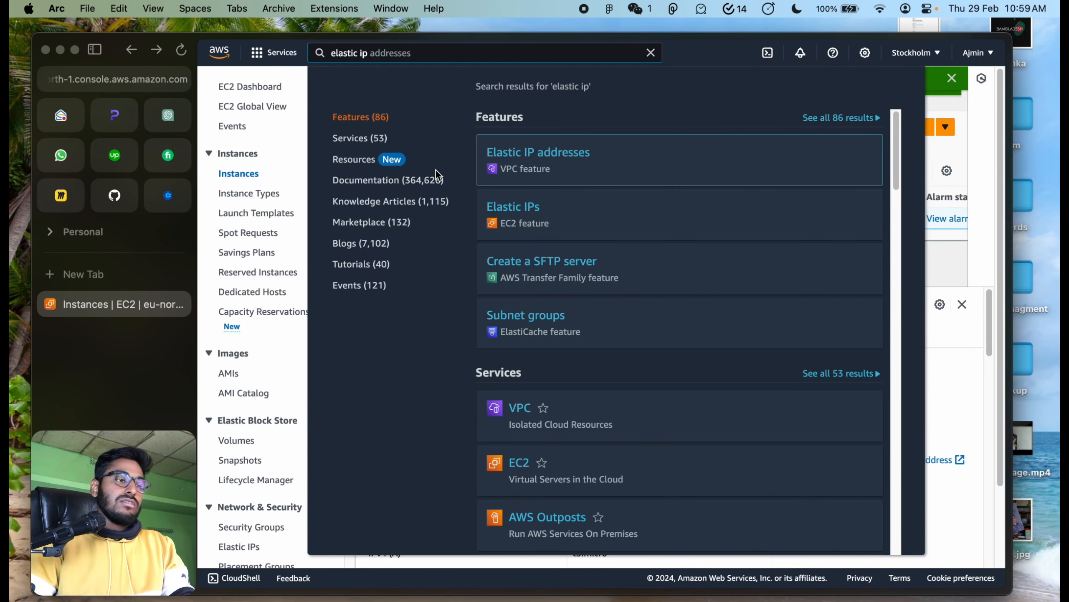
pyautogui.click(515, 150)
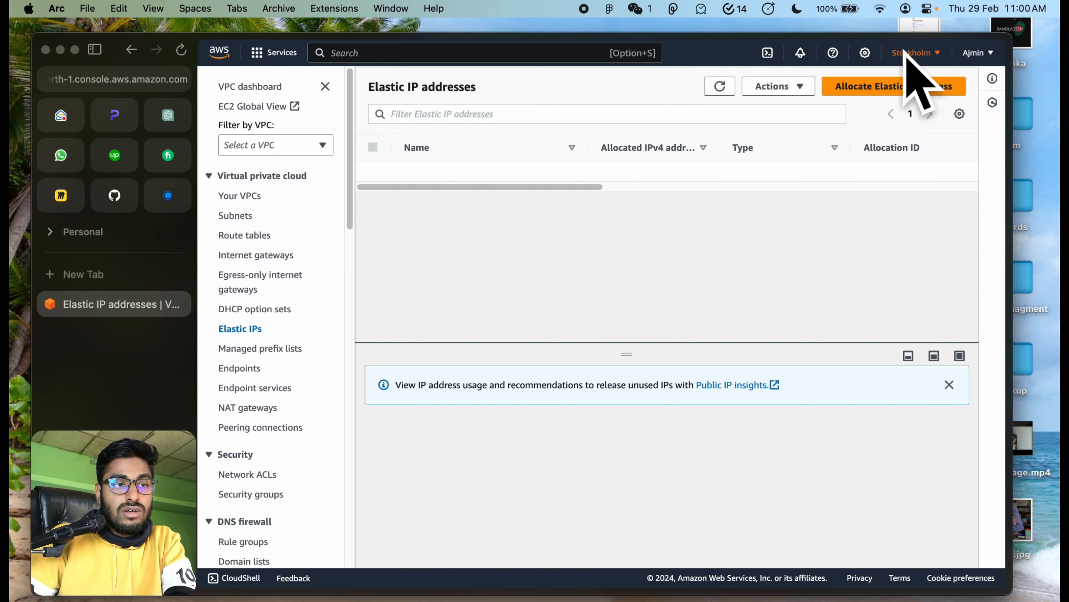
# Review the list of available AWS regions while keeping Stockholm selected
pyautogui.click(931, 57)
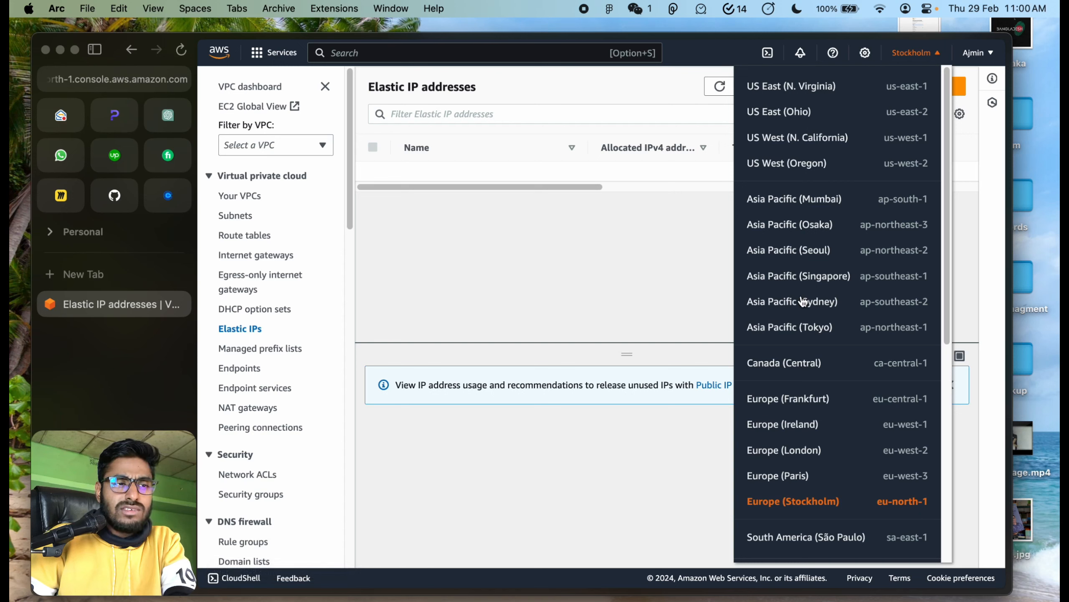
pyautogui.scroll(-3, 798, 284)
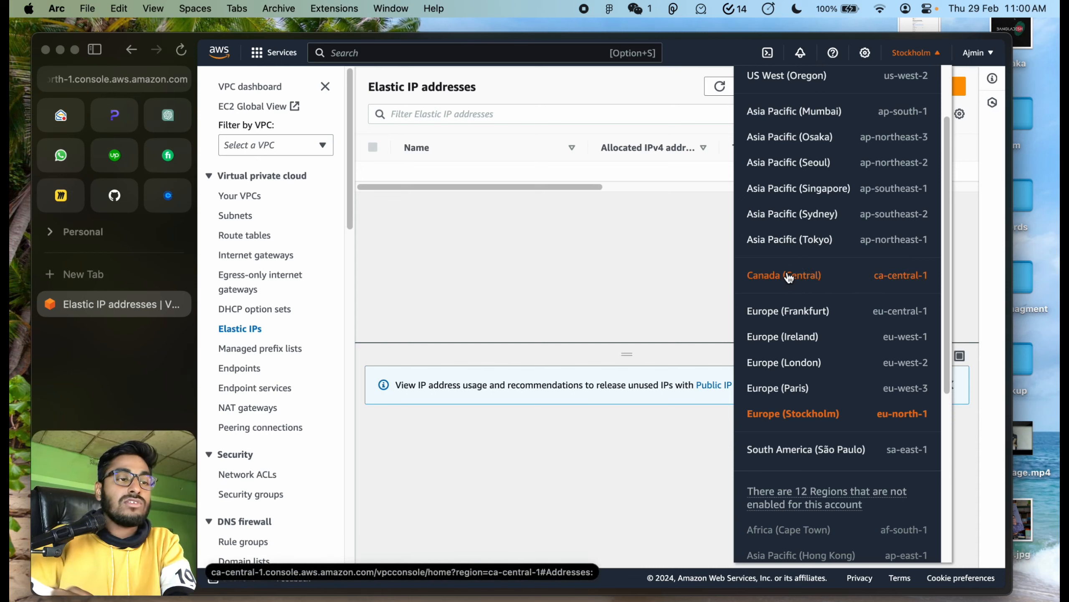
pyautogui.scroll(3, 763, 301)
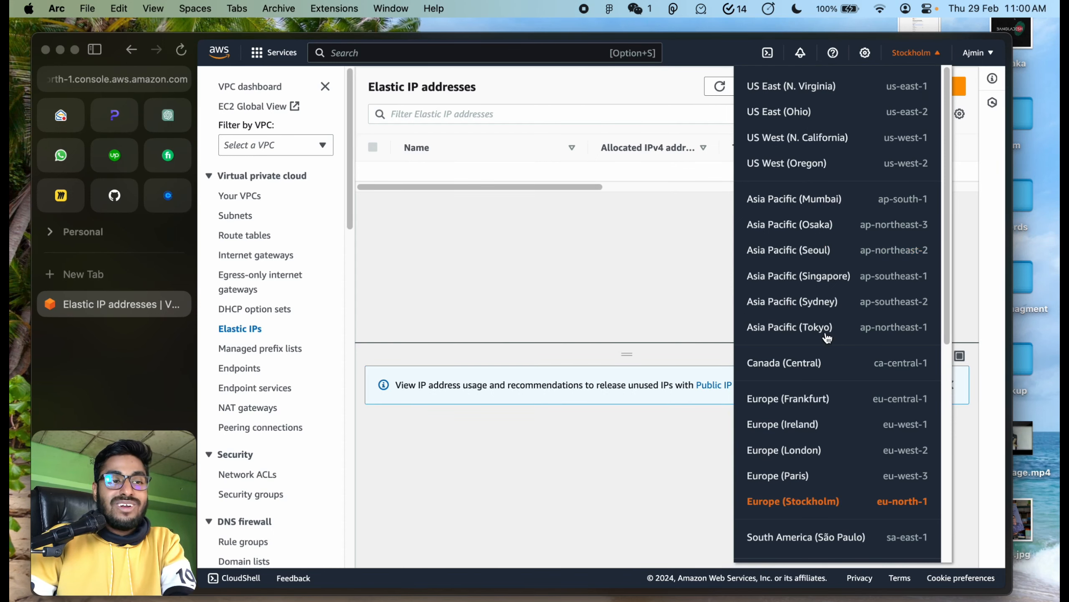
pyautogui.click(622, 229)
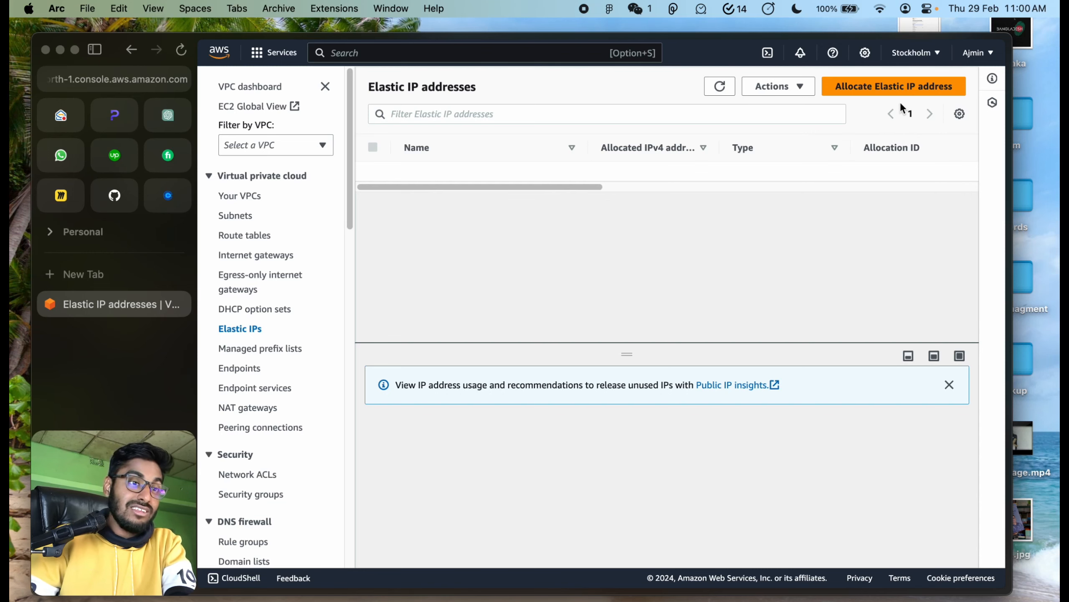
# Open the form for allocating a new Elastic IP address and review its border group, address pool and tag settings
pyautogui.click(884, 89)
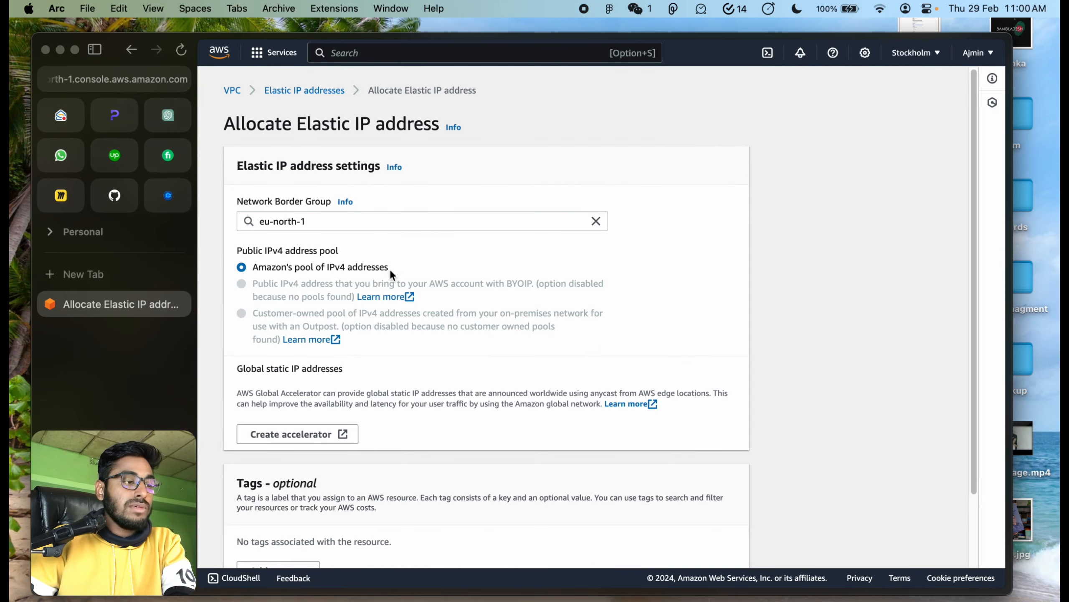
pyautogui.scroll(-3, 359, 269)
pyautogui.scroll(3, 341, 321)
pyautogui.scroll(-2, 267, 445)
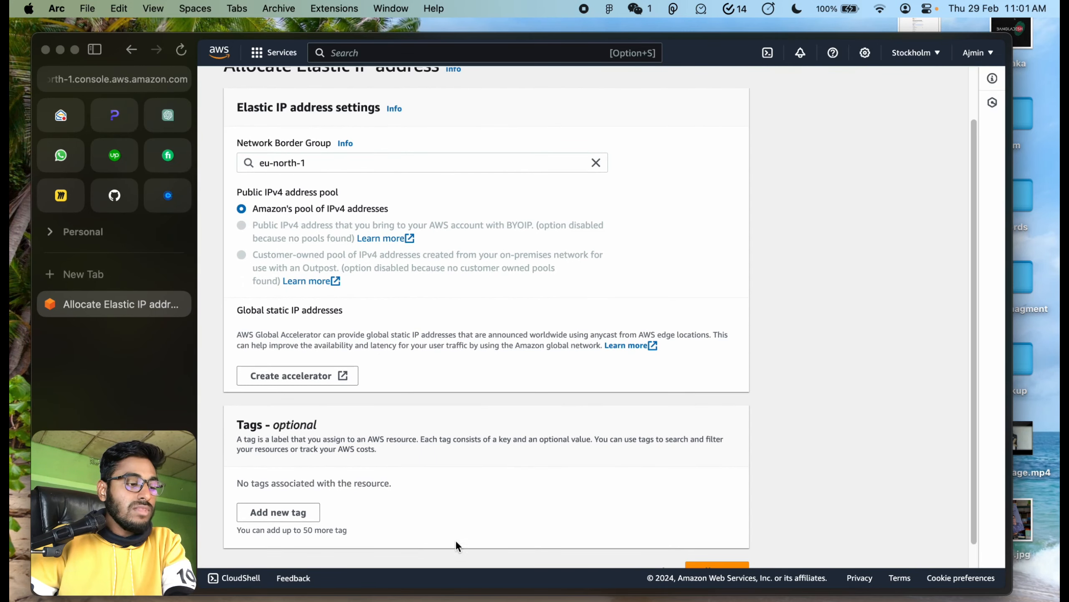
pyautogui.scroll(-1, 456, 545)
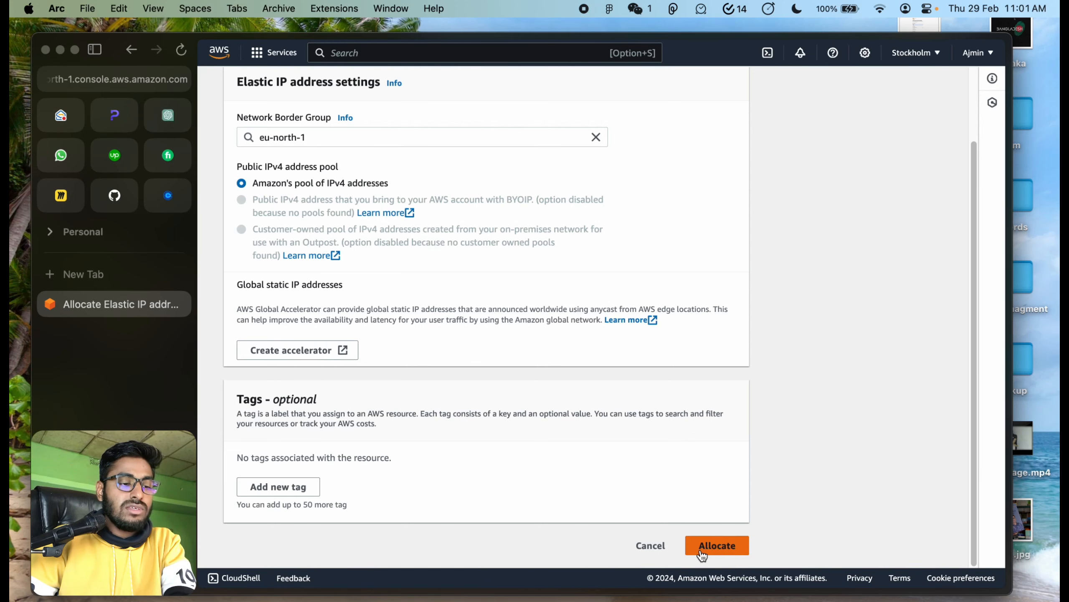
# Add a new tag to the Elastic IP address, enter letswritecode_webapp in its key, and copy that text
pyautogui.click(308, 489)
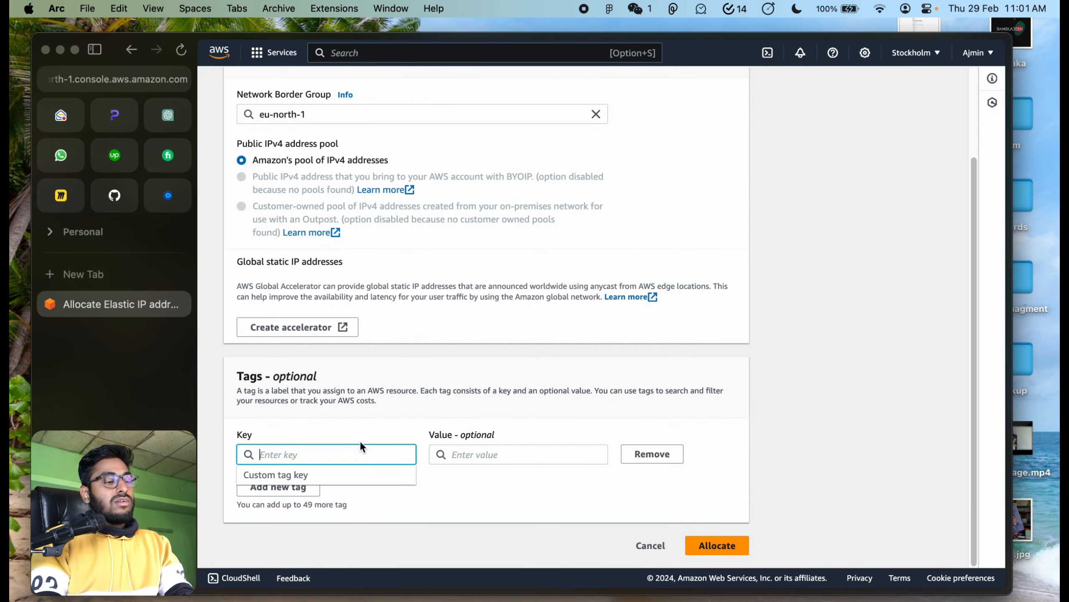
pyautogui.write('letswriteco')
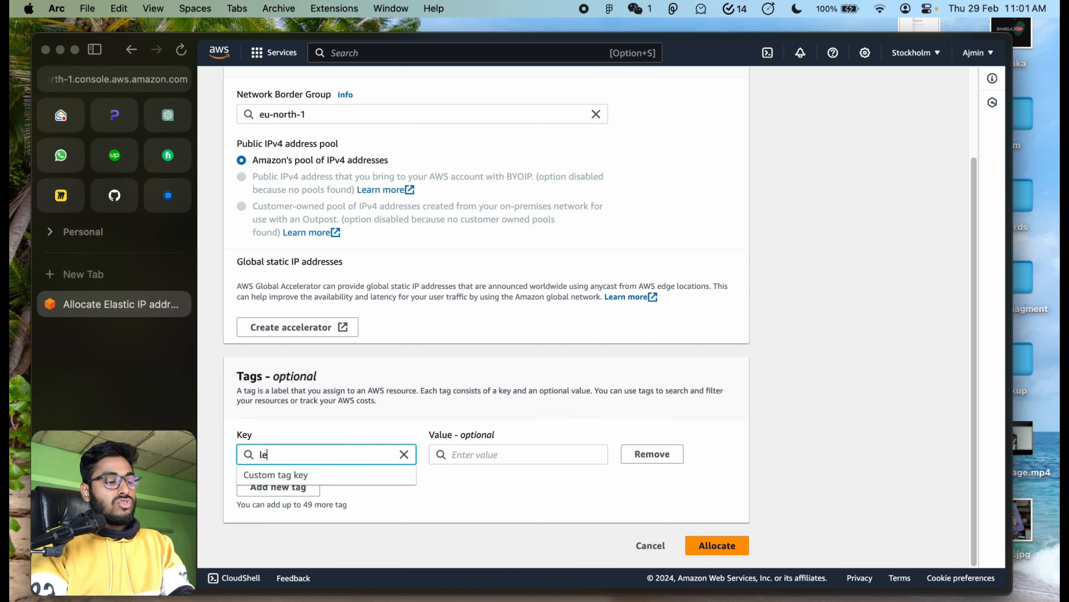
pyautogui.write('de')
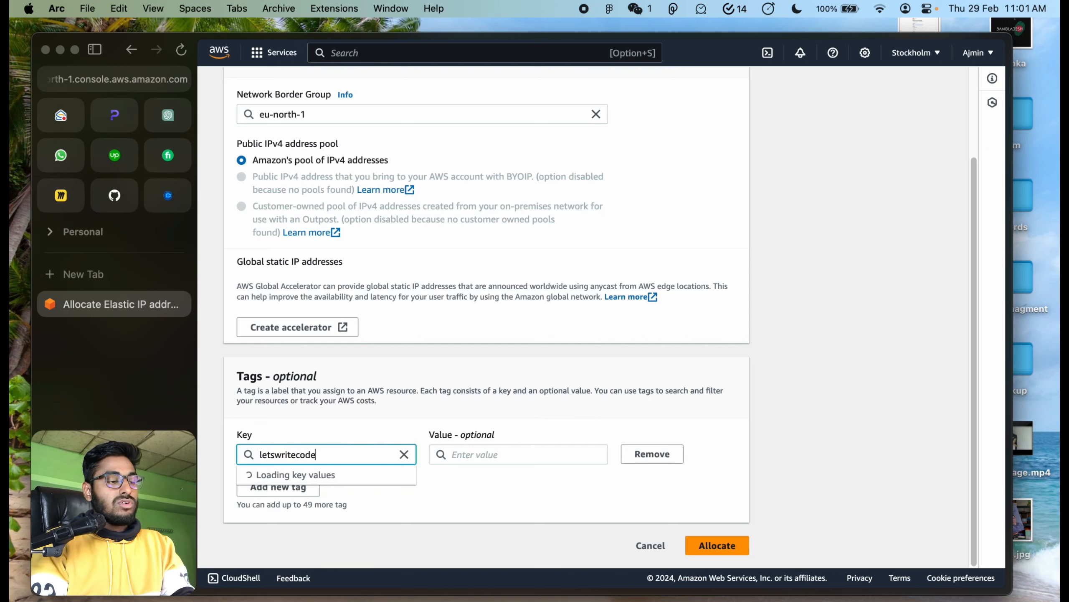
pyautogui.press('Tab')
pyautogui.hotkey('shift', 'Tab')
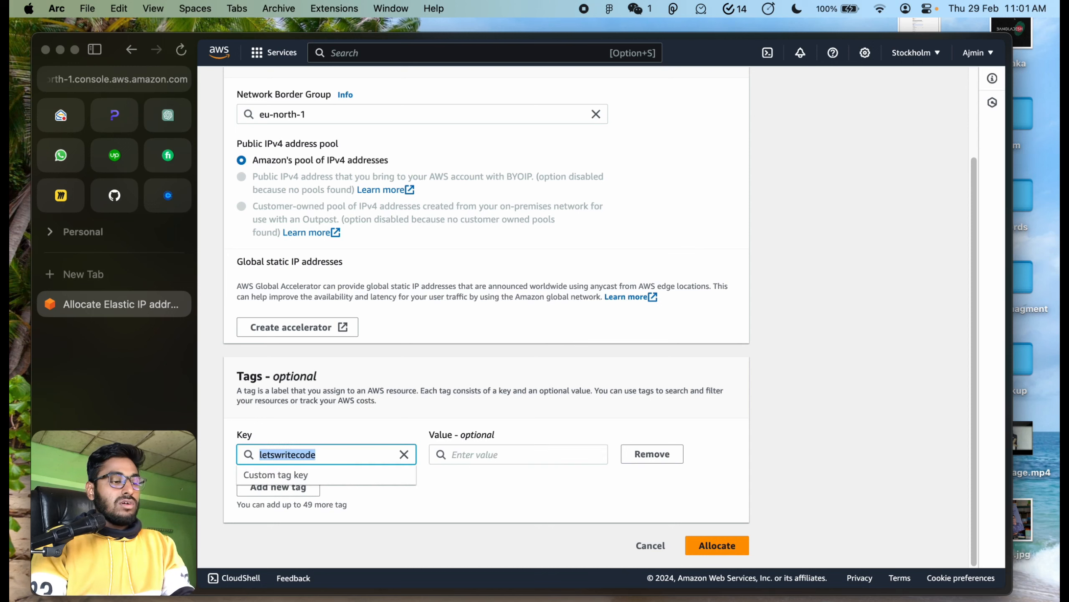
pyautogui.press('Right')
pyautogui.write('_aooku')
pyautogui.press('BackSpace')
pyautogui.press('BackSpace')
pyautogui.press('BackSpace')
pyautogui.press('BackSpace')
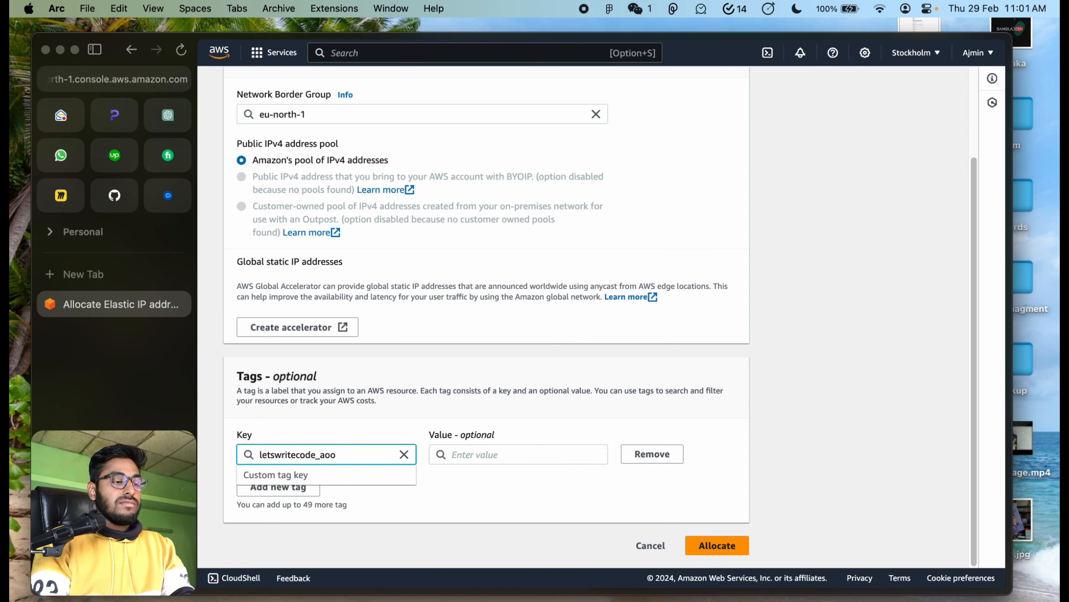
pyautogui.write('pp')
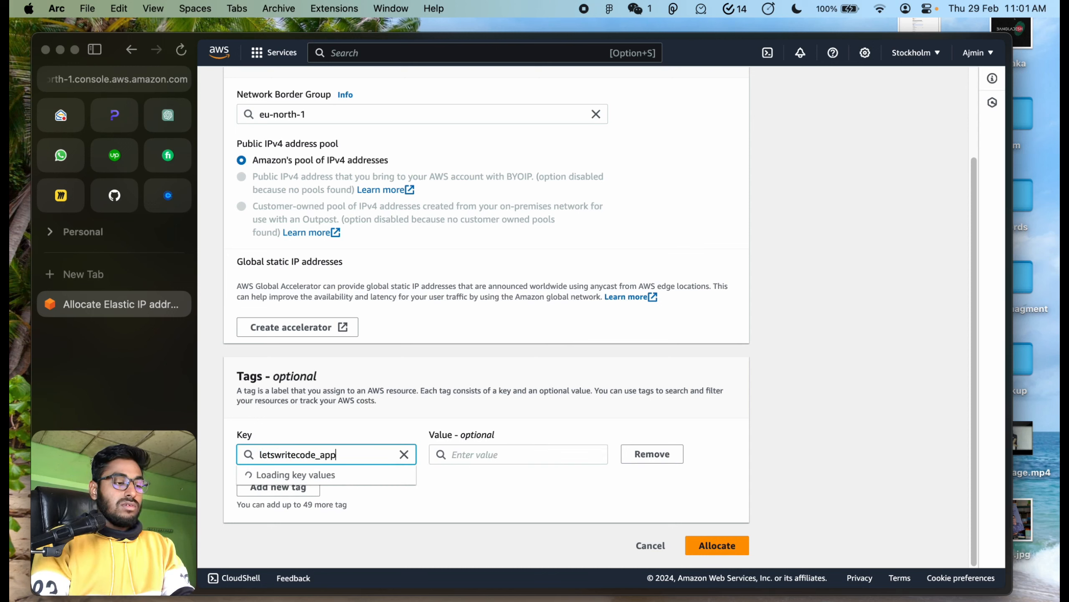
pyautogui.press('BackSpace')
pyautogui.press('BackSpace')
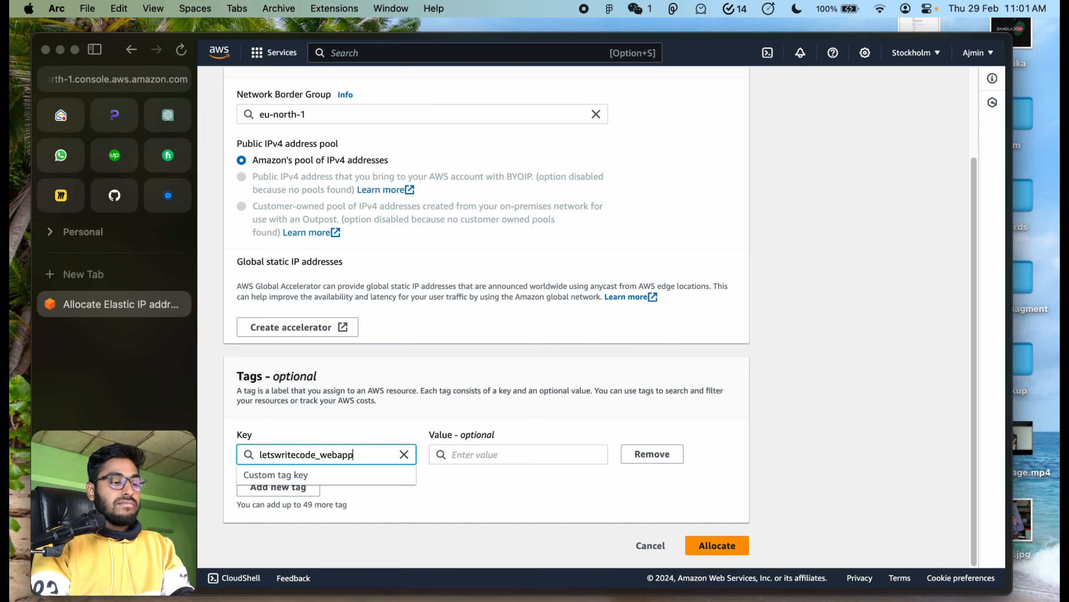
pyautogui.press('super+a')
pyautogui.press('super+c')
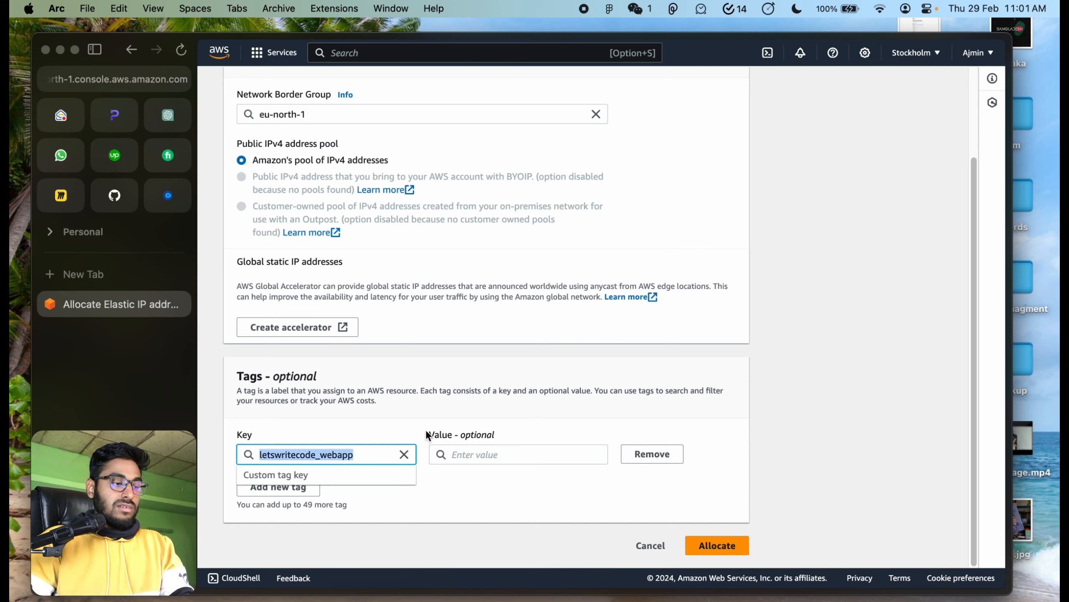
# Set the tag's key to which_app and its value to letswritecode_webapp, and allocate the Elastic IP address
pyautogui.press('BackSpace')
pyautogui.write('which_')
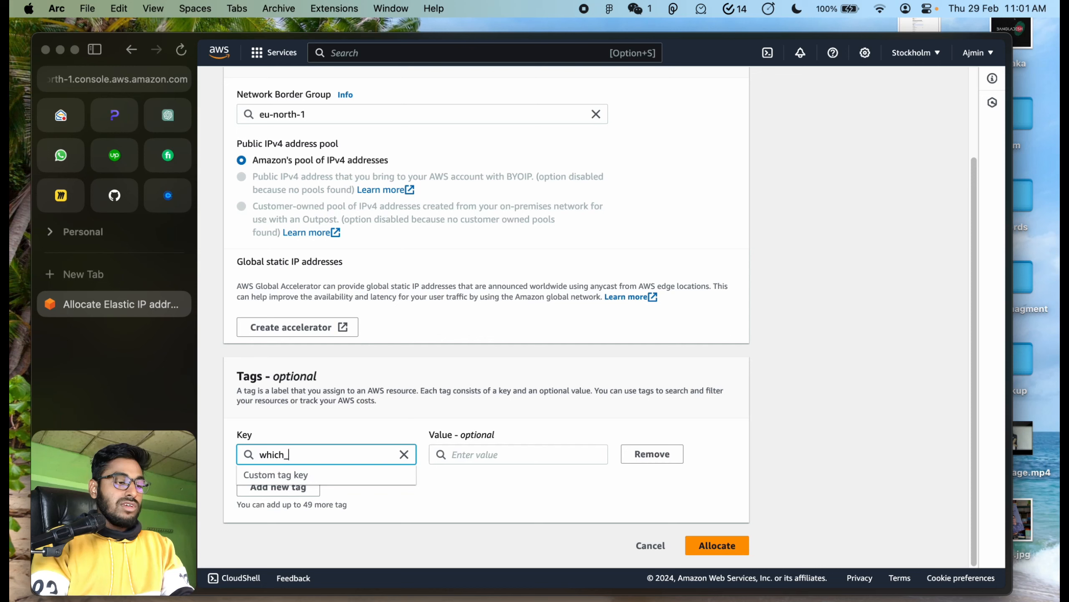
pyautogui.write('app')
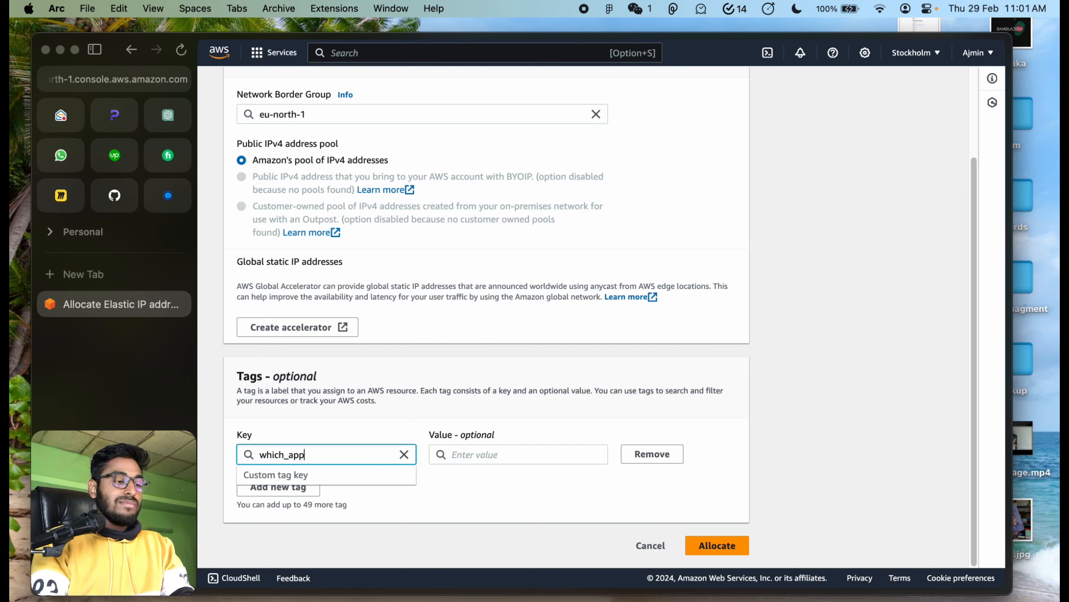
pyautogui.click(534, 461)
pyautogui.press('super+v')
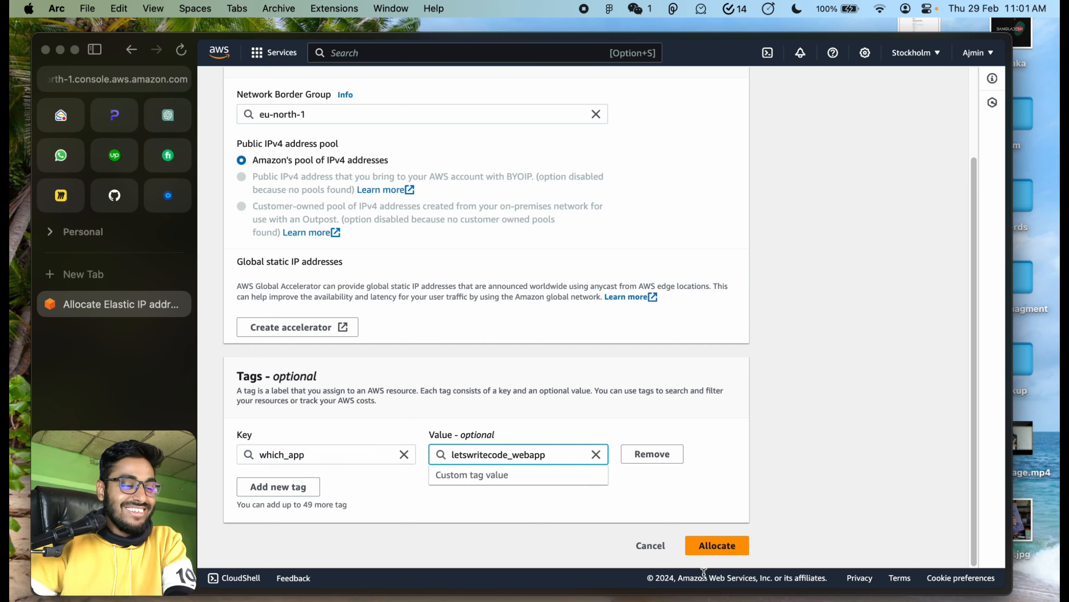
pyautogui.click(702, 548)
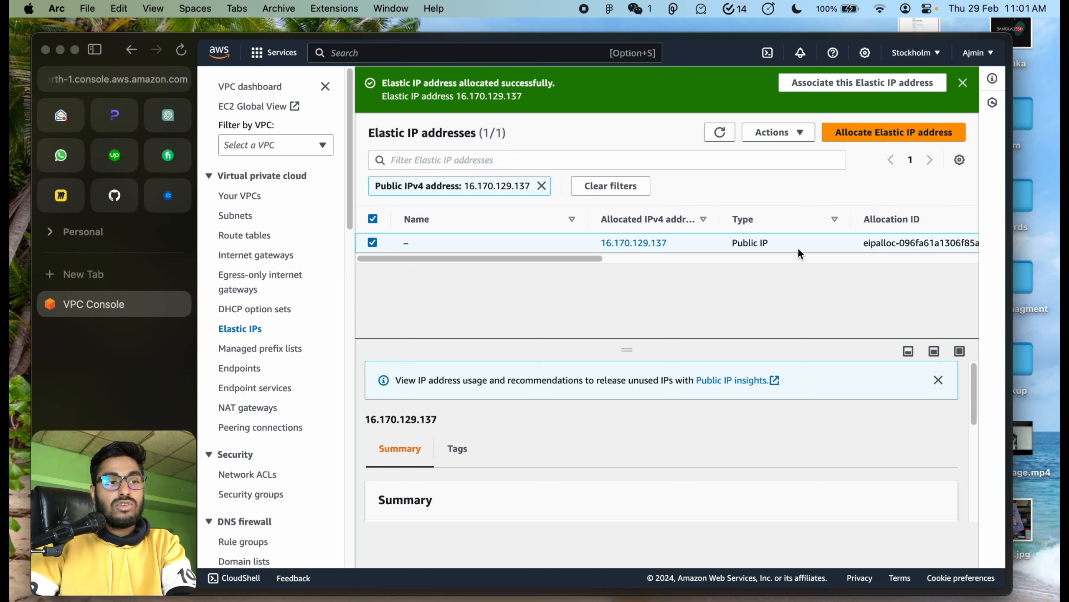
# Associate the Elastic IP address 16.170.129.137 with the letswrite instance, using Instance as the resource type
pyautogui.click(772, 133)
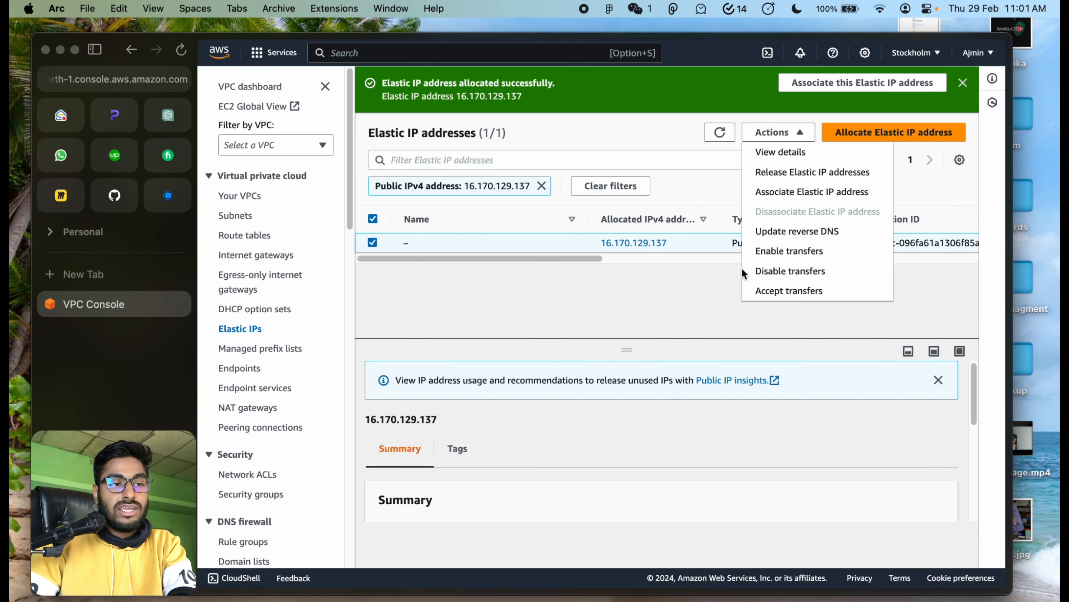
pyautogui.click(798, 193)
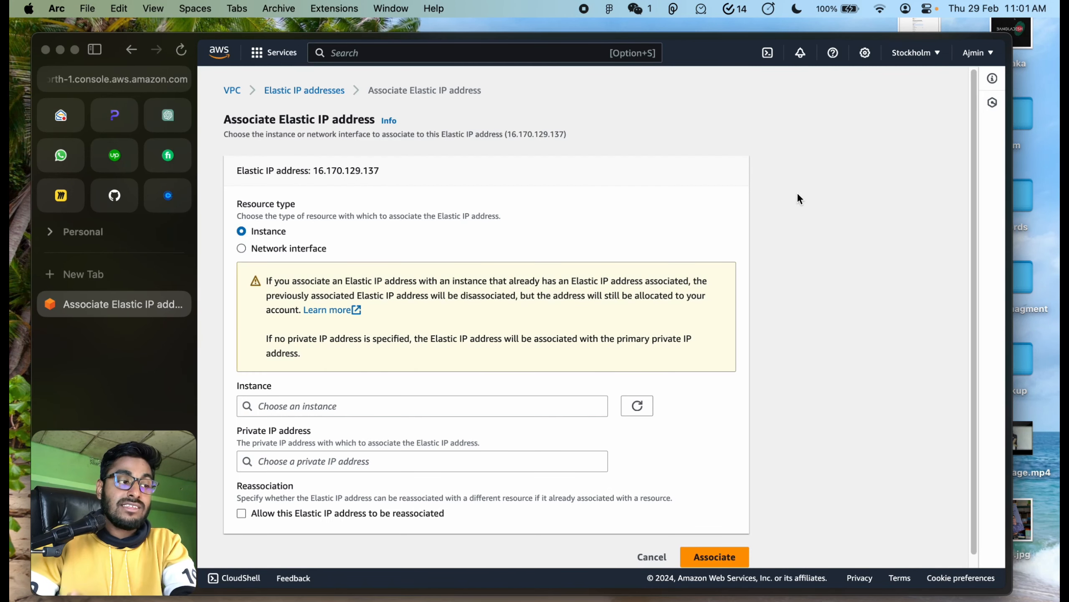
pyautogui.scroll(-1, 458, 434)
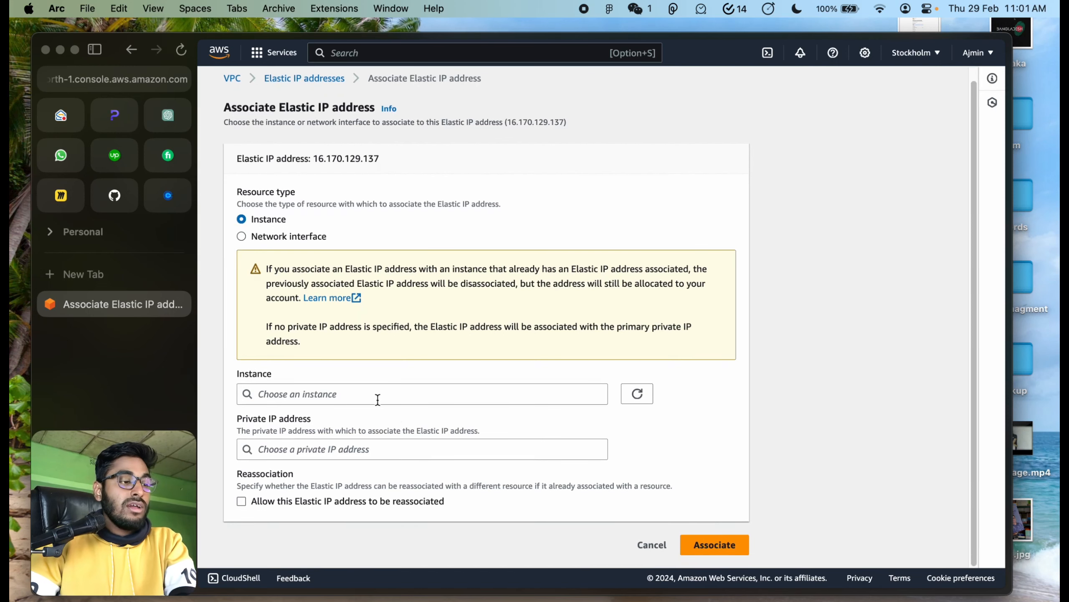
pyautogui.click(241, 237)
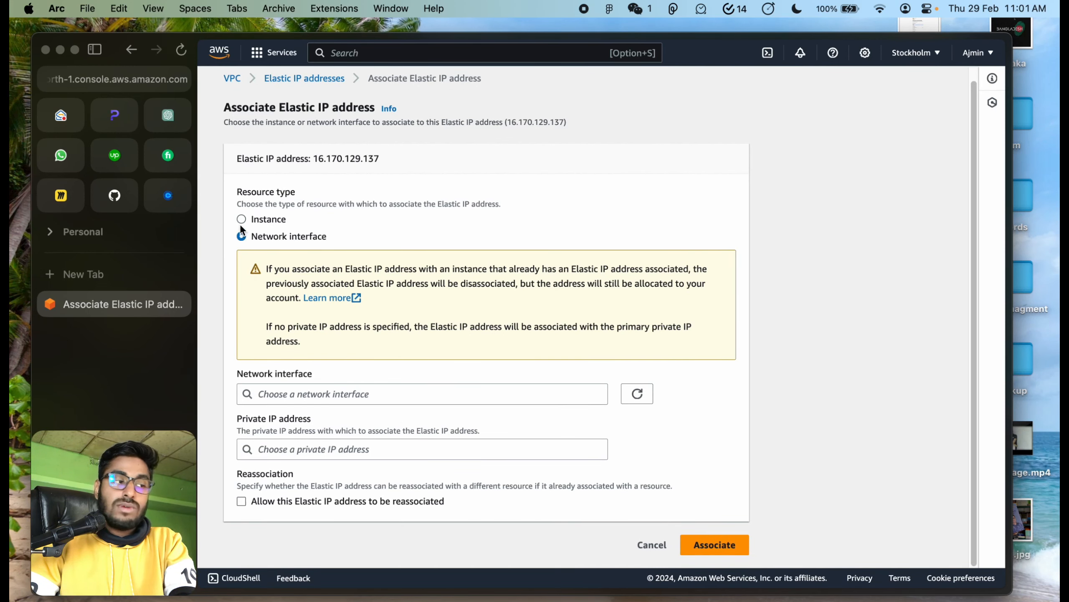
pyautogui.click(241, 219)
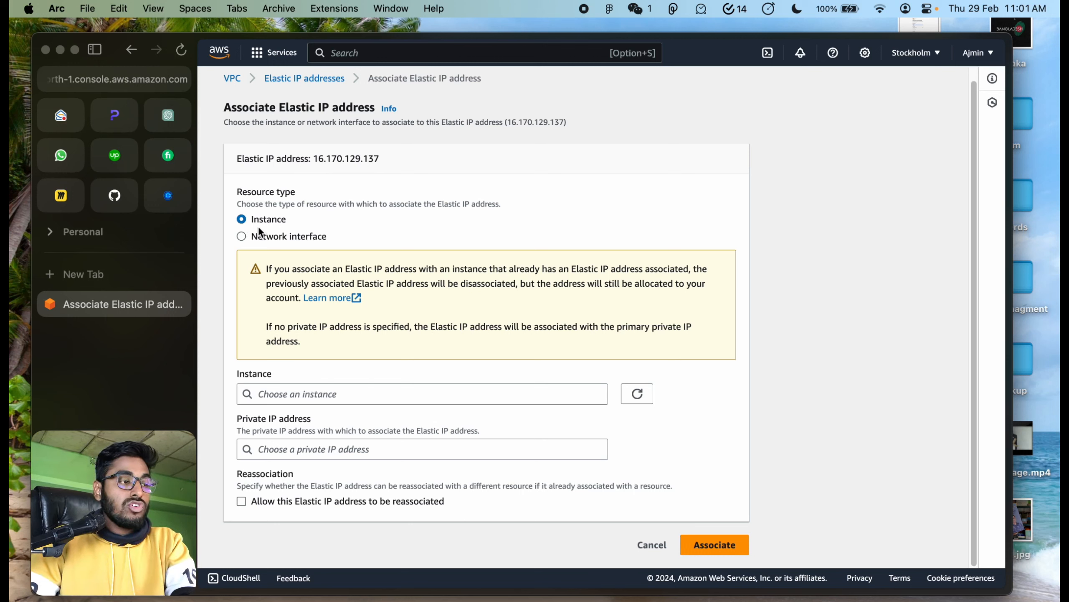
pyautogui.click(589, 398)
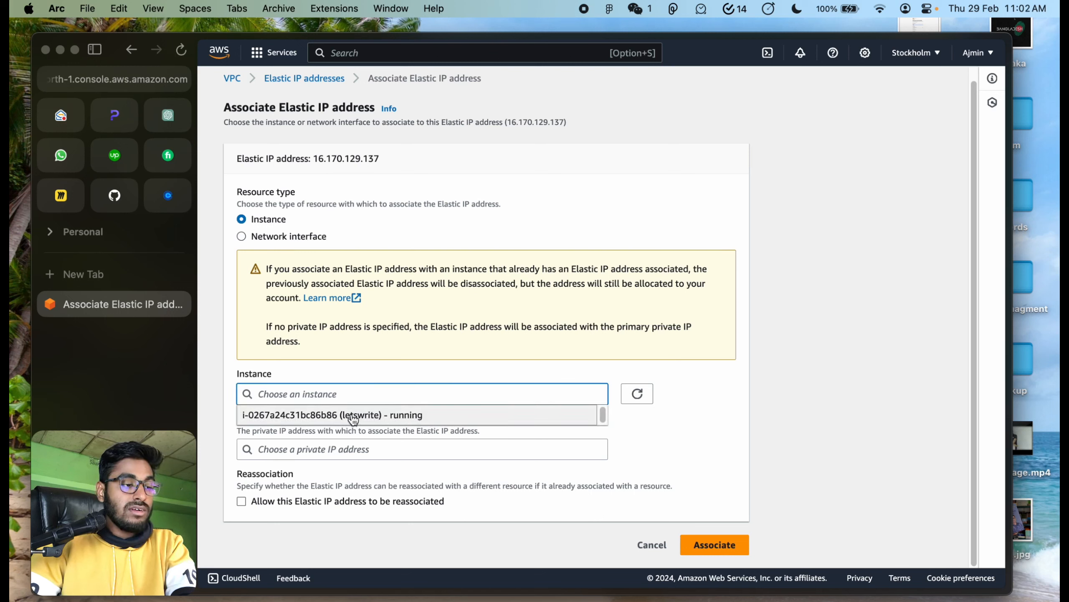
pyautogui.click(331, 416)
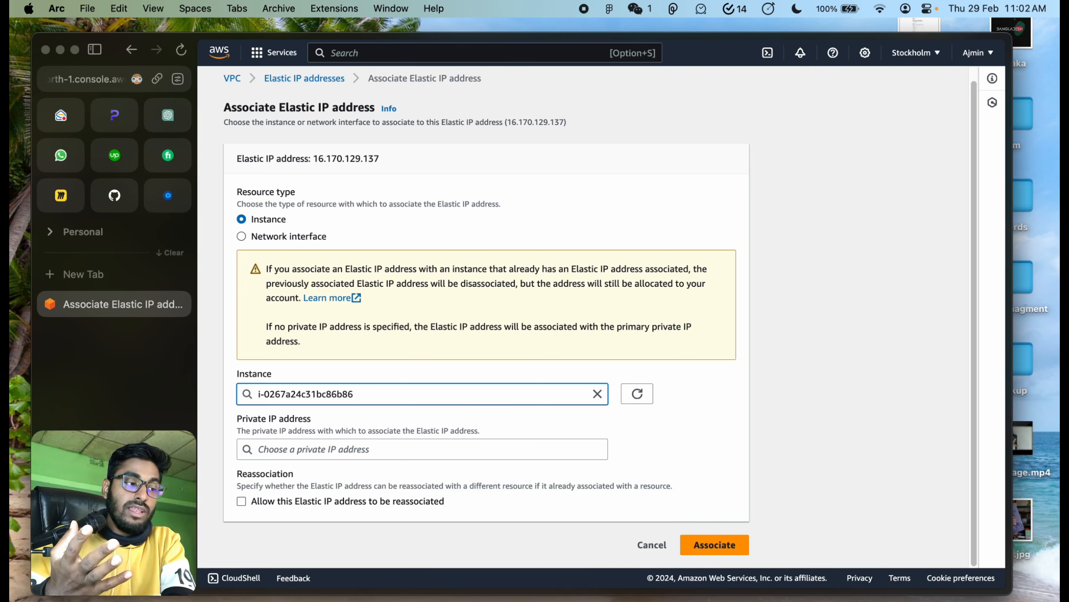
pyautogui.click(711, 548)
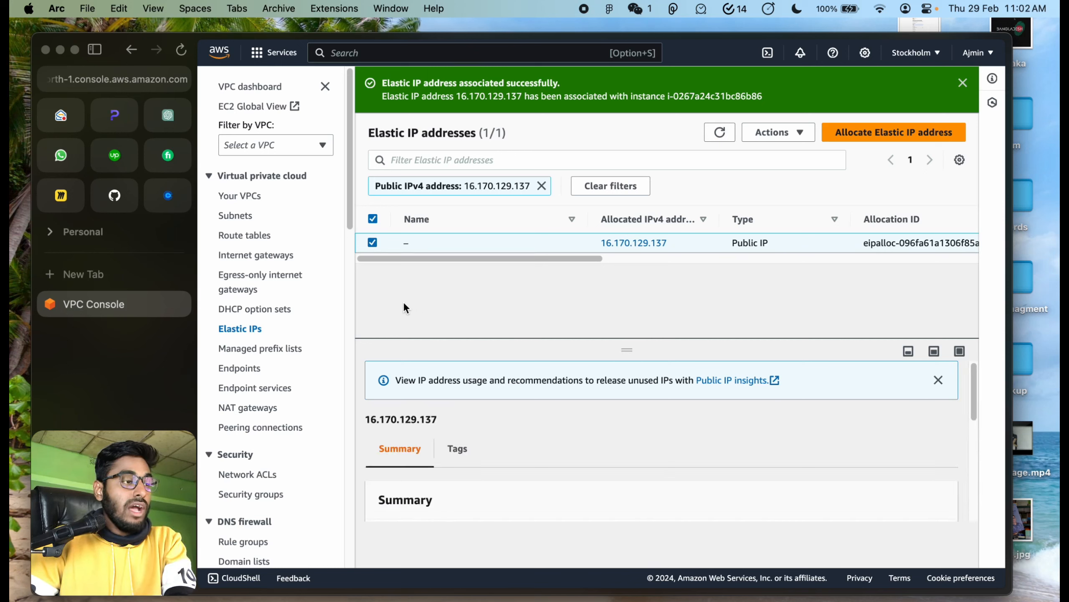
pyautogui.click(386, 54)
pyautogui.write('ec2')
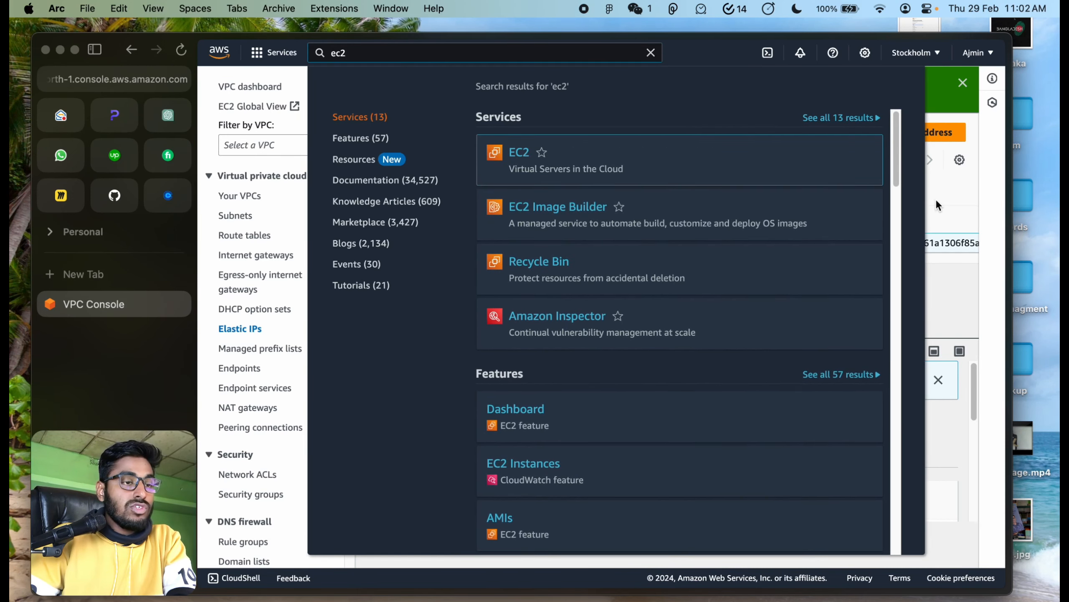
pyautogui.click(937, 198)
# Copy the allocated Elastic IP address, paste it into a new tab's address prompt for reference, and dismiss the prompt
pyautogui.moveTo(594, 245); pyautogui.dragTo(680, 249)
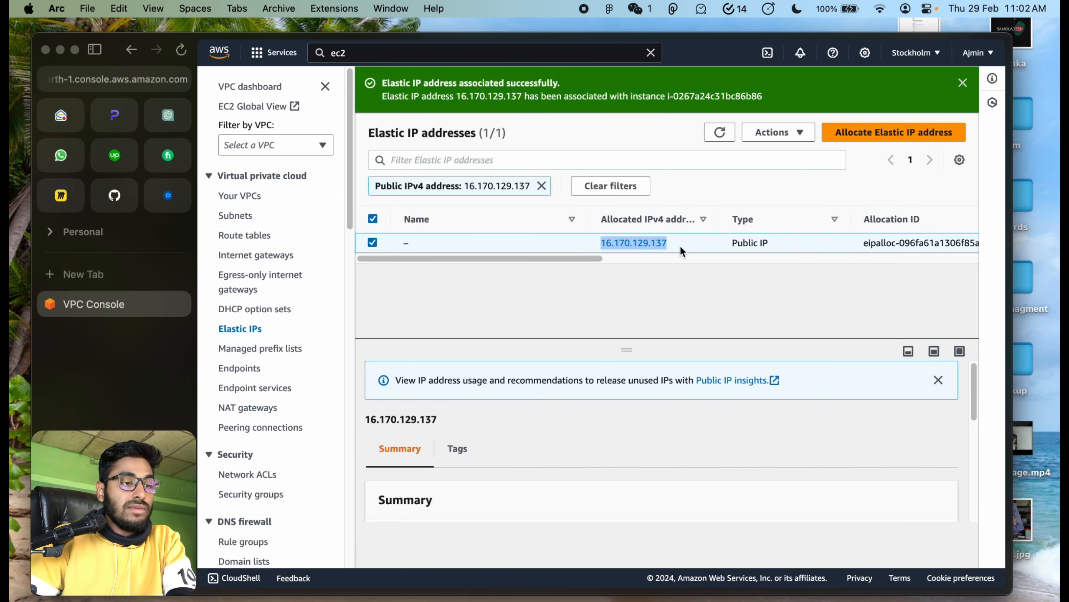
pyautogui.press('super+c')
pyautogui.press('super+t')
pyautogui.press('super+v')
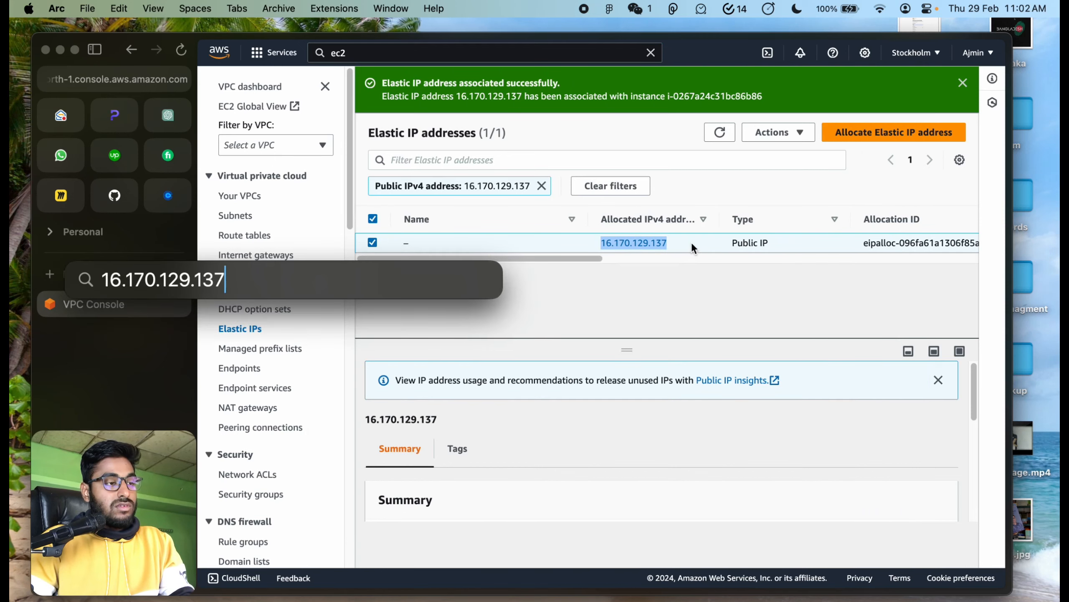
pyautogui.press('Escape')
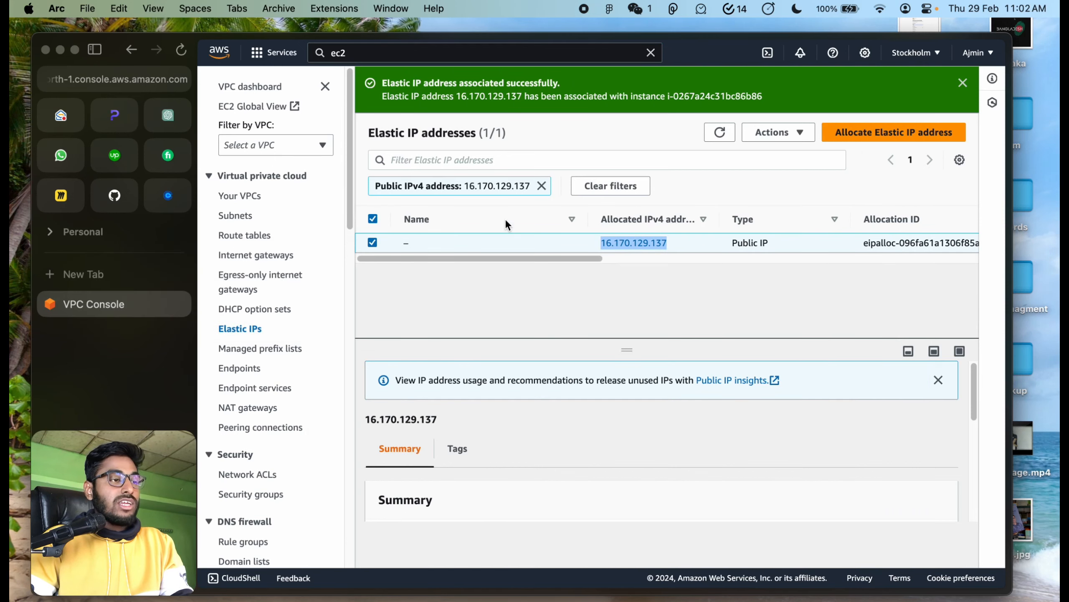
# Search for ec2, open the EC2 service, and select the letswrite instance among the running instances
pyautogui.click(381, 49)
pyautogui.write('el')
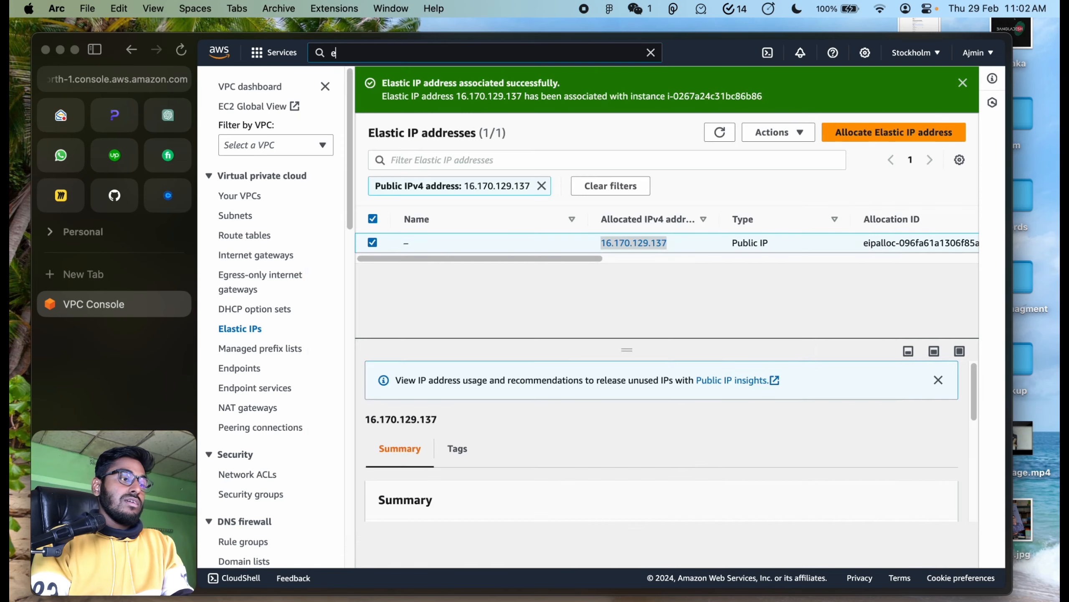
pyautogui.press('BackSpace')
pyautogui.press('BackSpace')
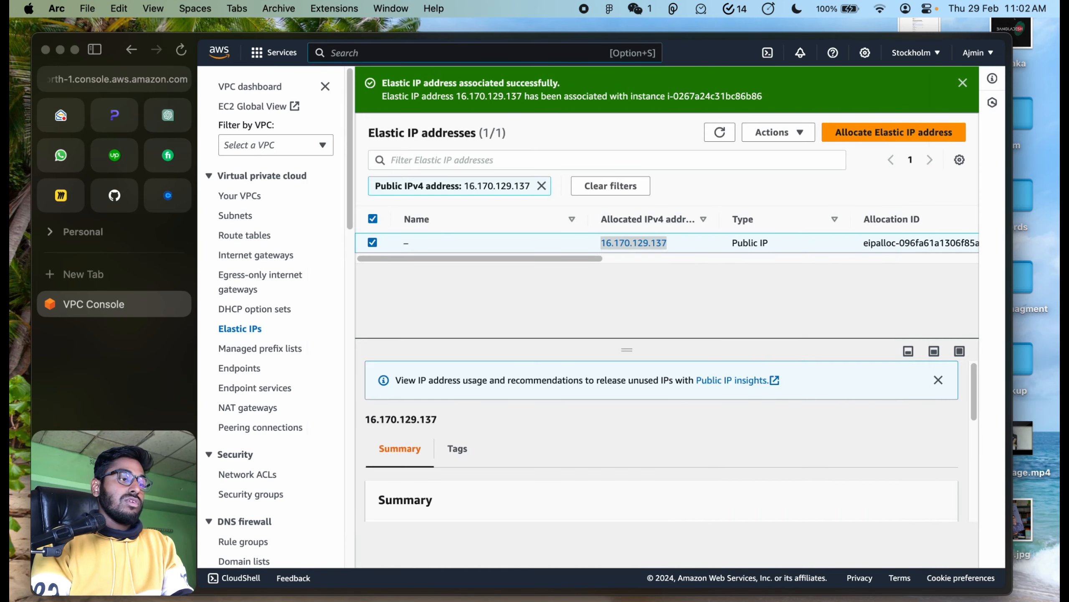
pyautogui.write('ec2')
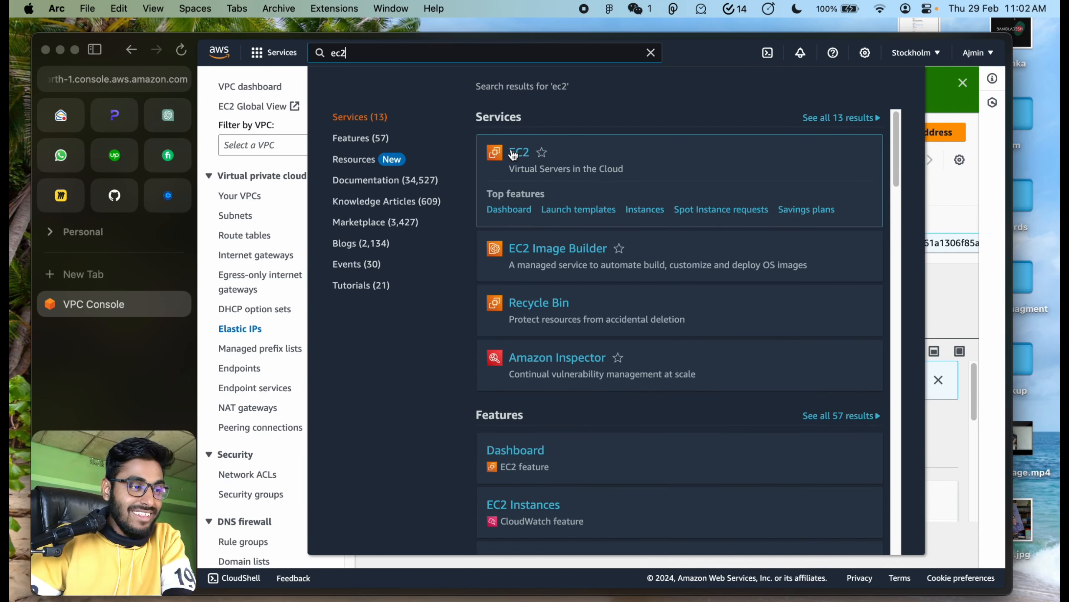
pyautogui.click(513, 155)
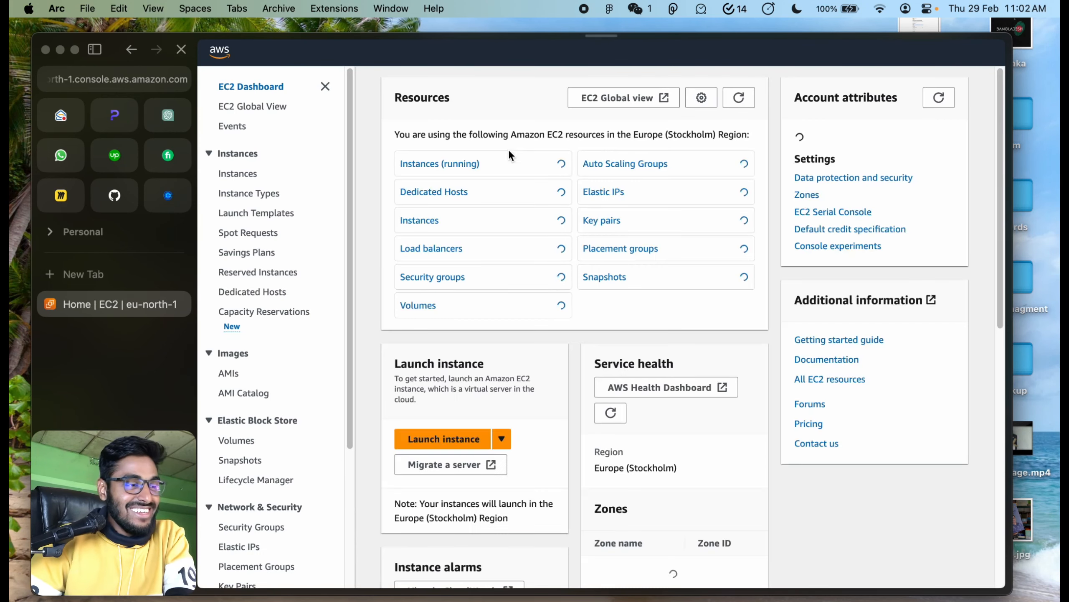
pyautogui.click(455, 163)
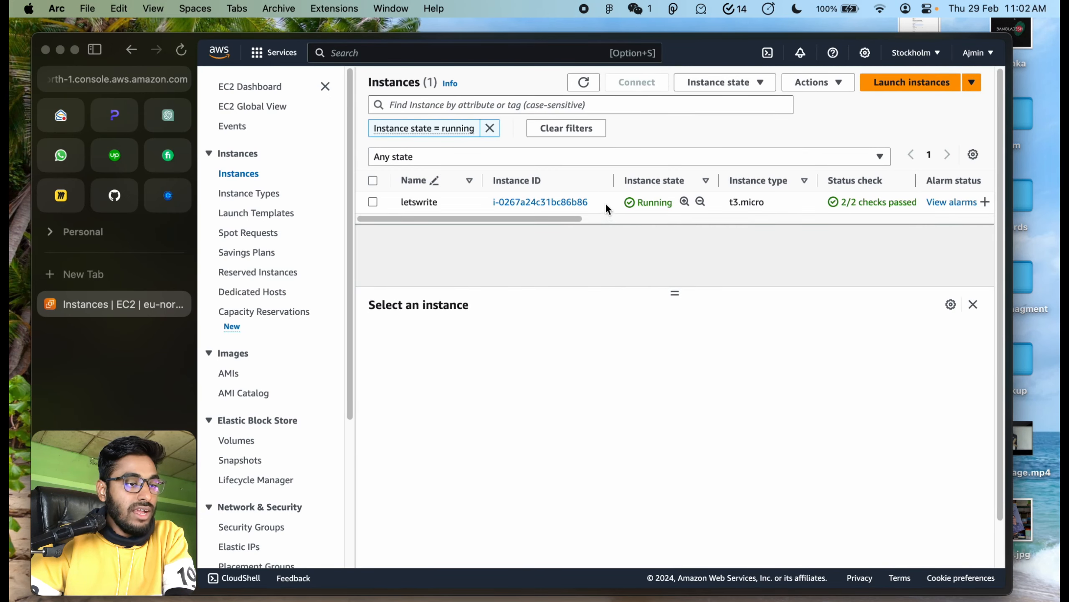
pyautogui.click(605, 202)
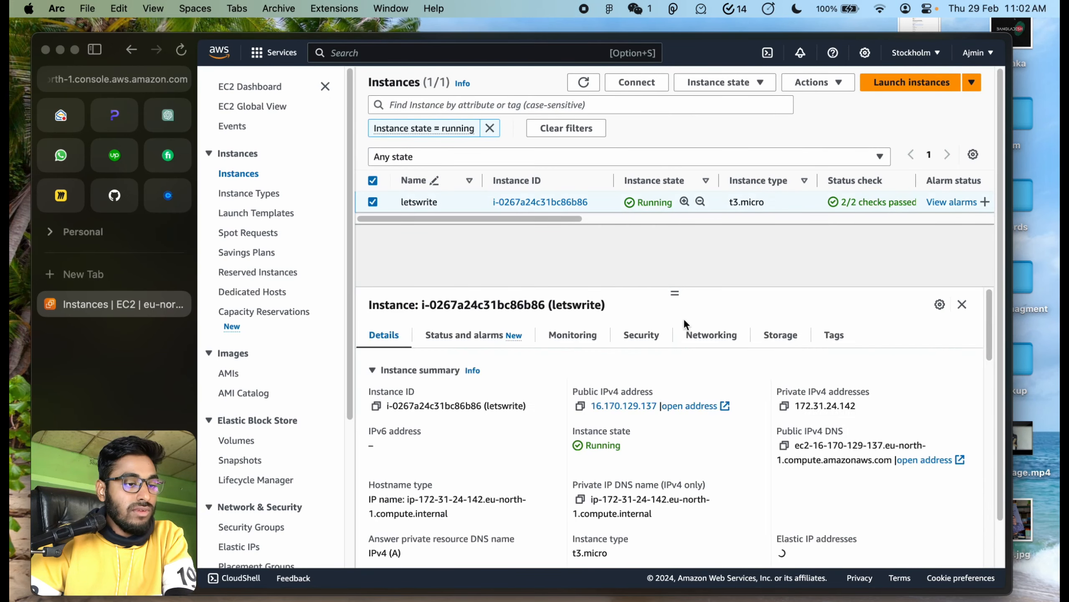
# Copy the letswrite instance's public IPv4 address and compare it with the Elastic IP address in the new tab prompt
pyautogui.click(580, 405)
pyautogui.press('super+t')
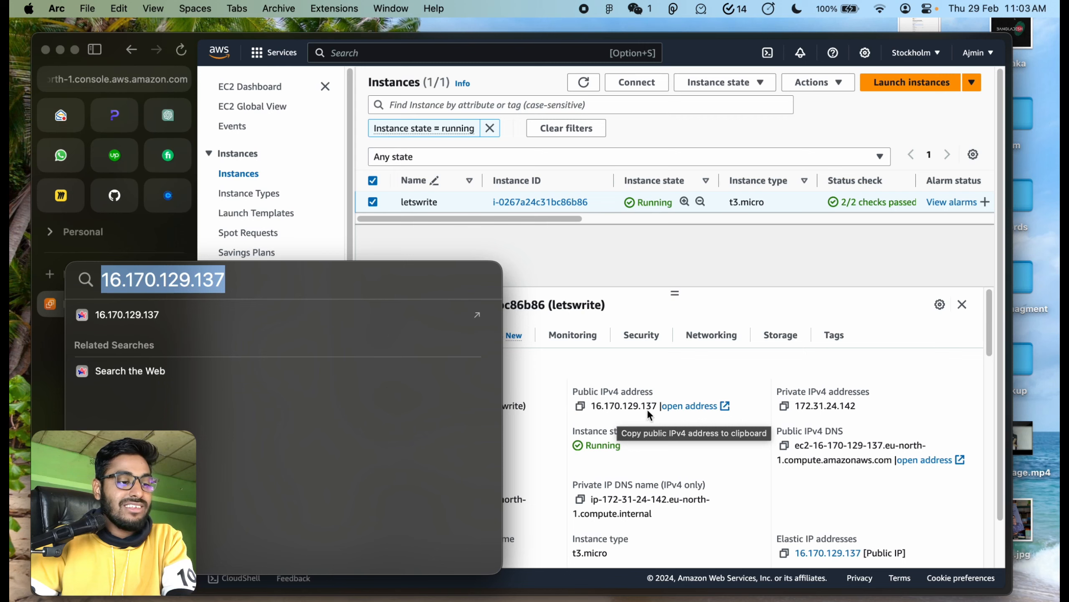
pyautogui.press('Escape')
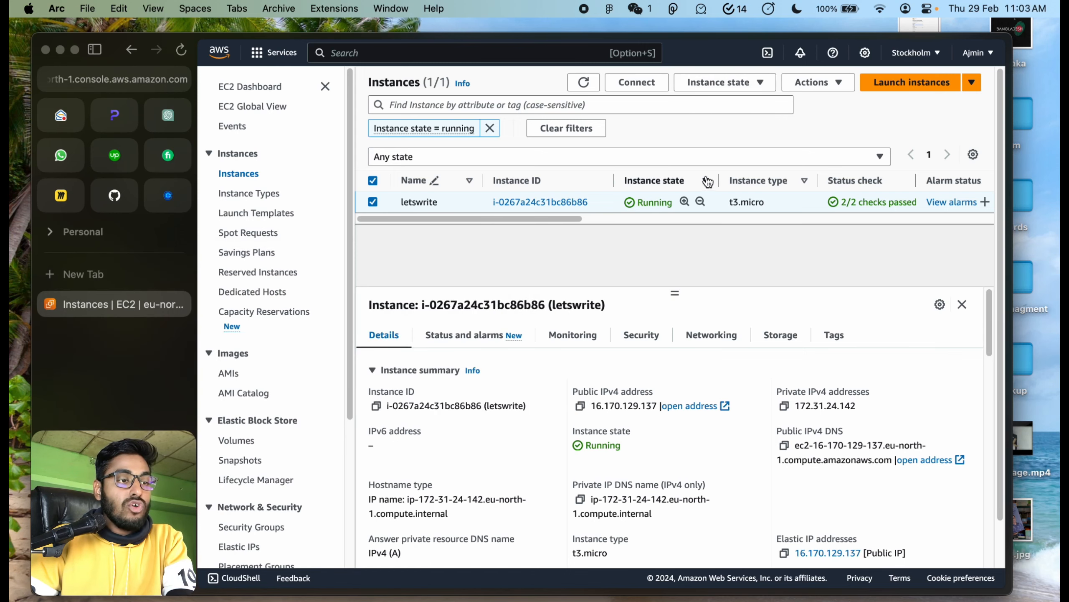
# Stop the letswrite instance and confirm the stop request
pyautogui.click(721, 82)
pyautogui.click(722, 101)
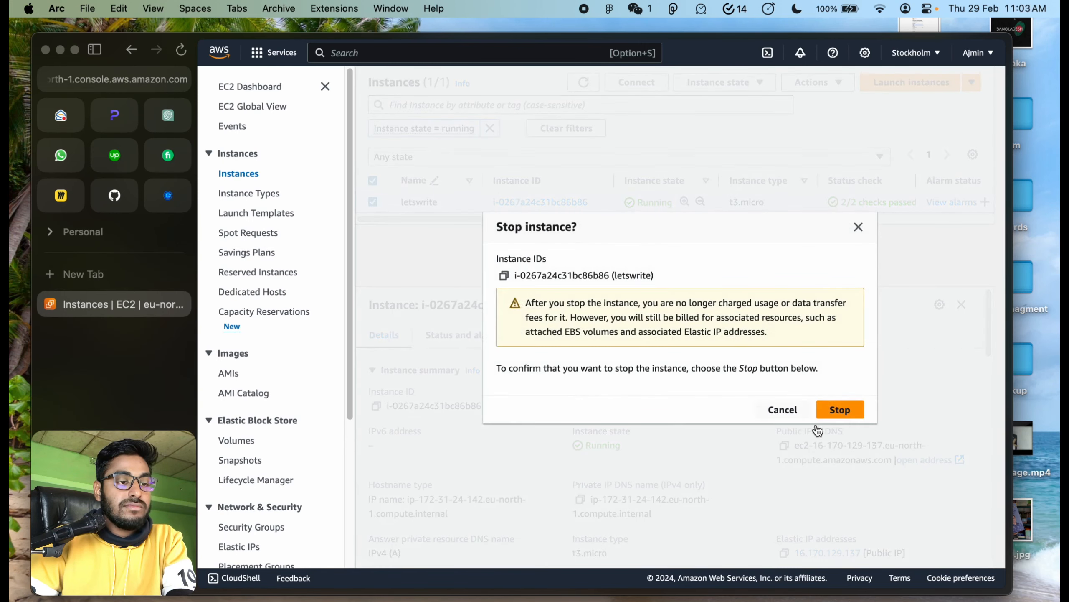
pyautogui.click(792, 409)
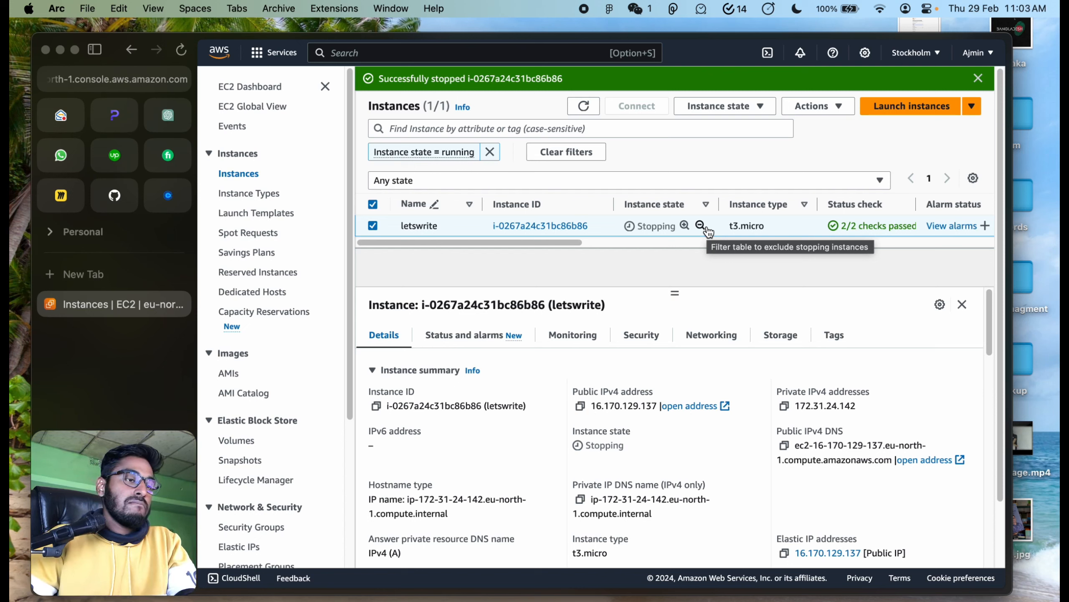
# Remove the running-state filter and keep refreshing the instance list until letswrite has finished stopping
pyautogui.click(584, 105)
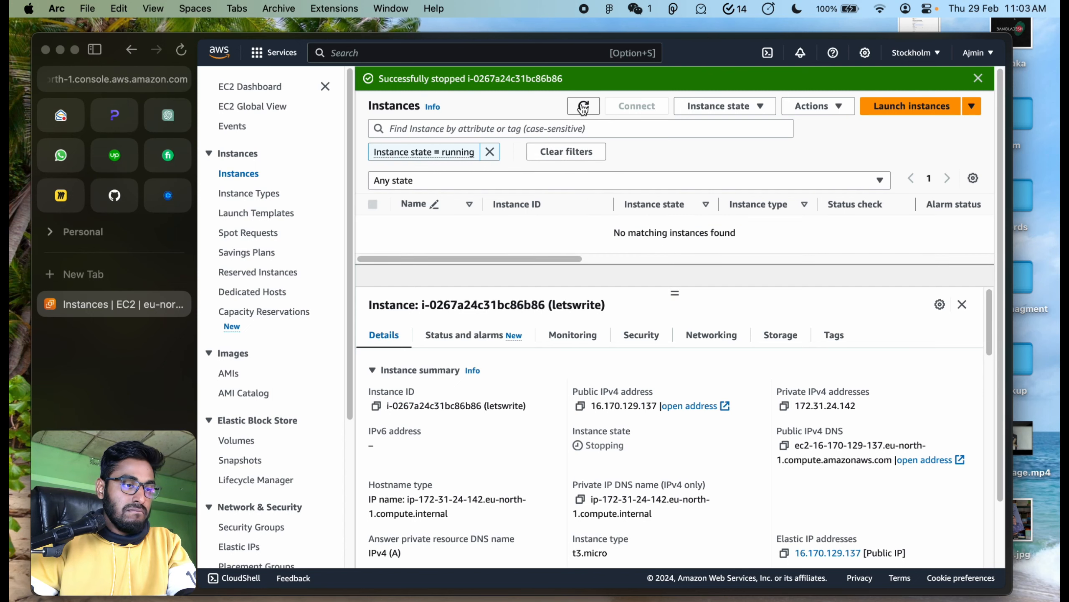
pyautogui.click(583, 106)
pyautogui.click(489, 152)
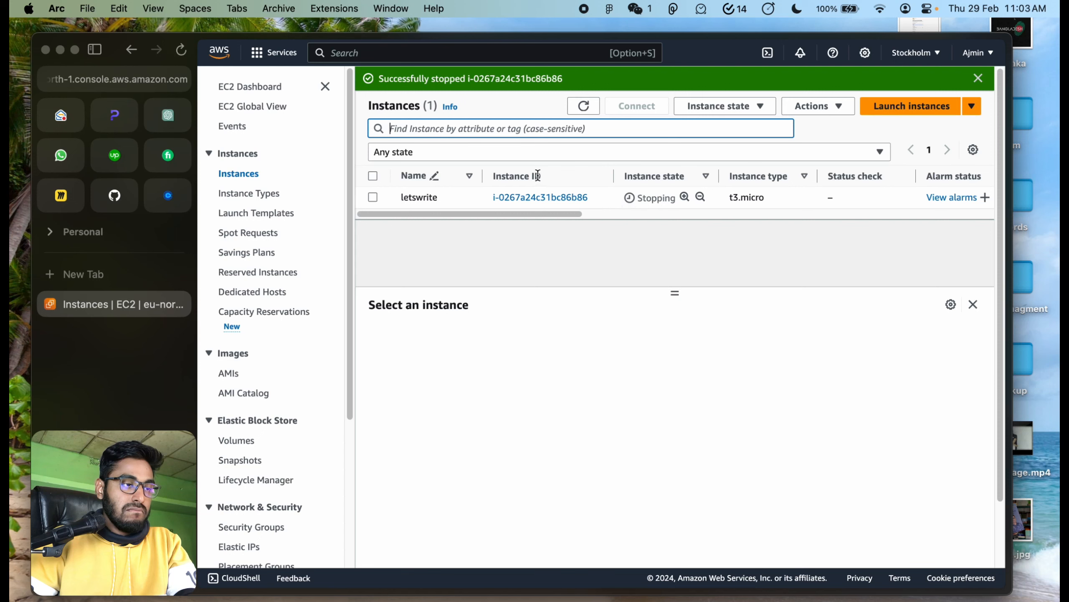
pyautogui.click(594, 110)
pyautogui.click(585, 108)
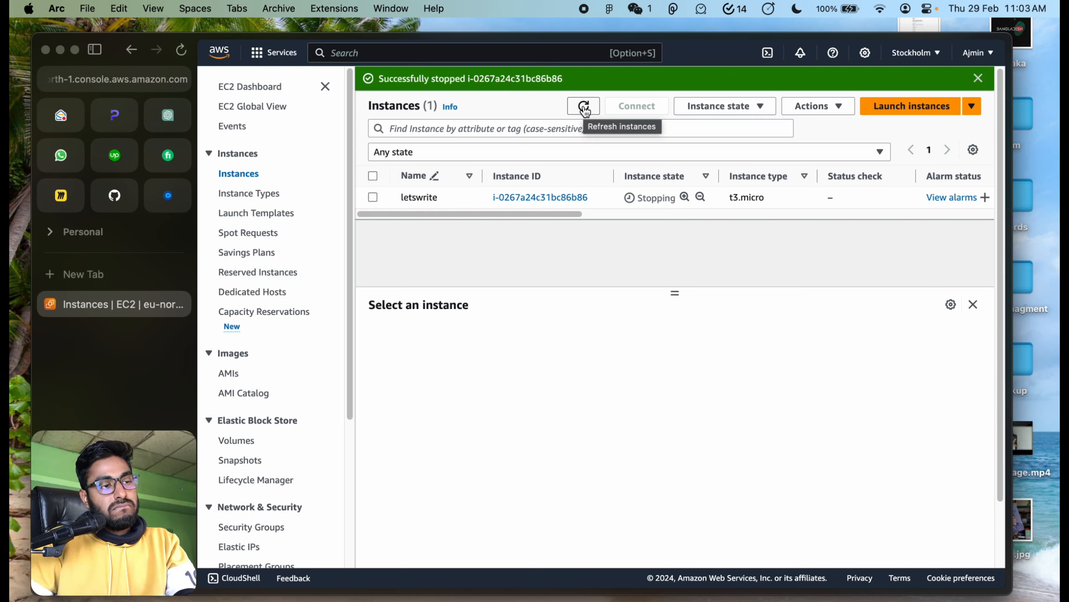
pyautogui.click(584, 107)
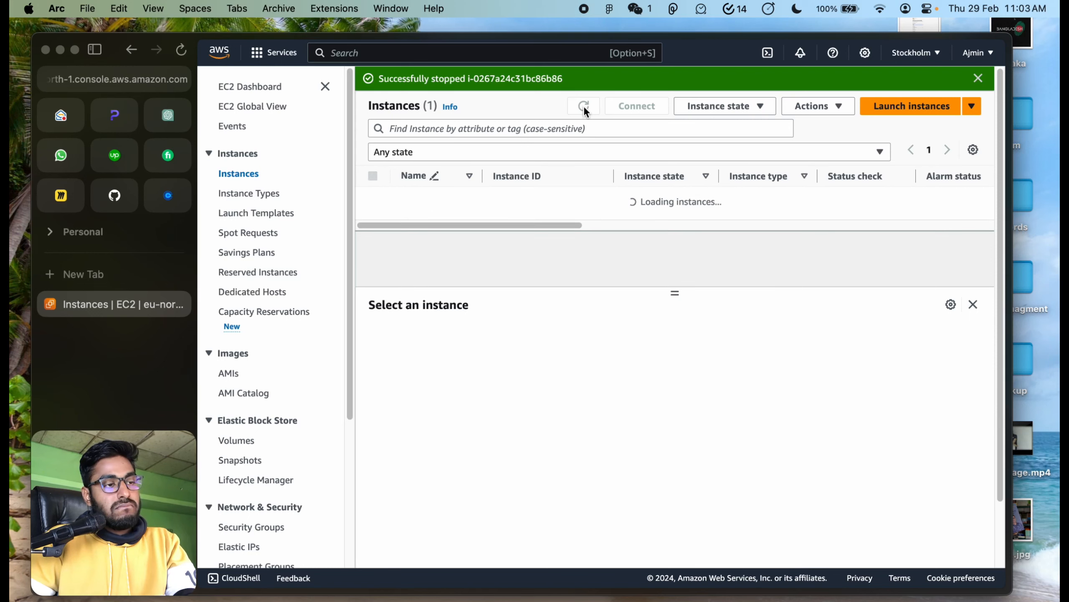
pyautogui.click(581, 106)
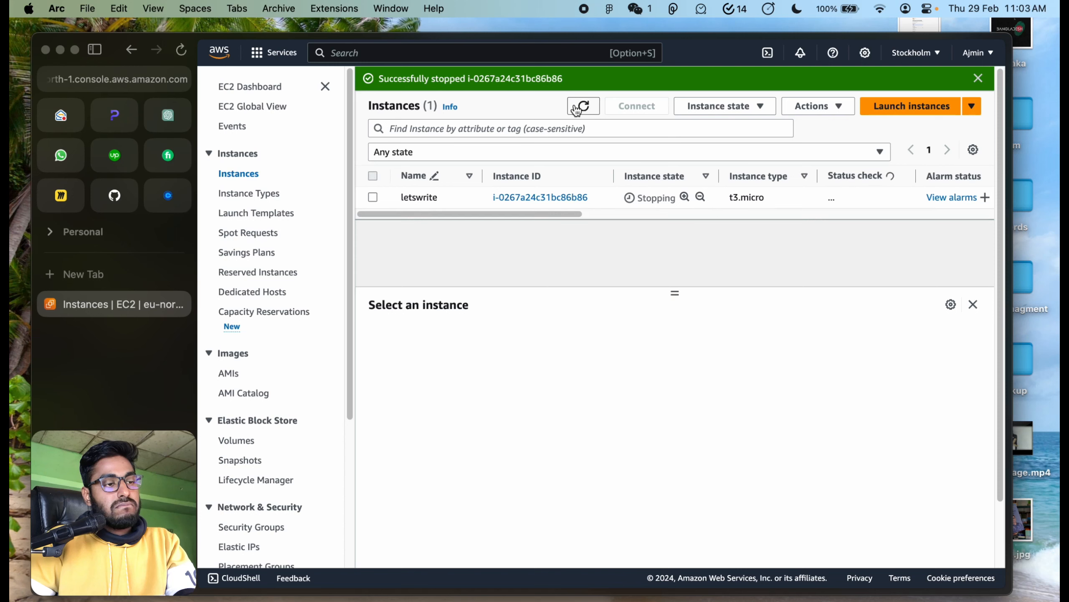
pyautogui.click(581, 107)
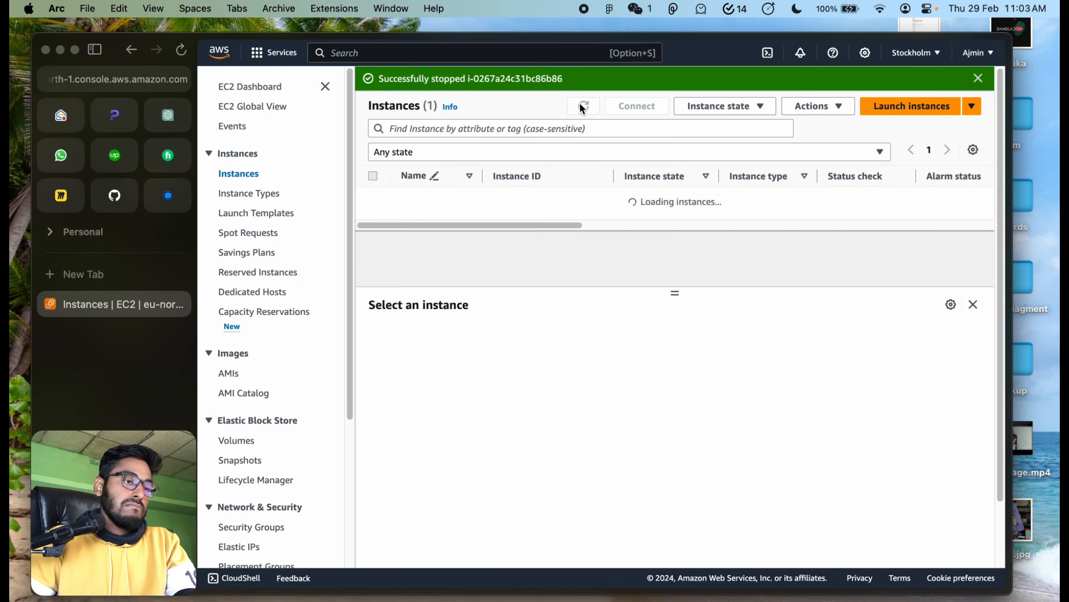
pyautogui.click(582, 108)
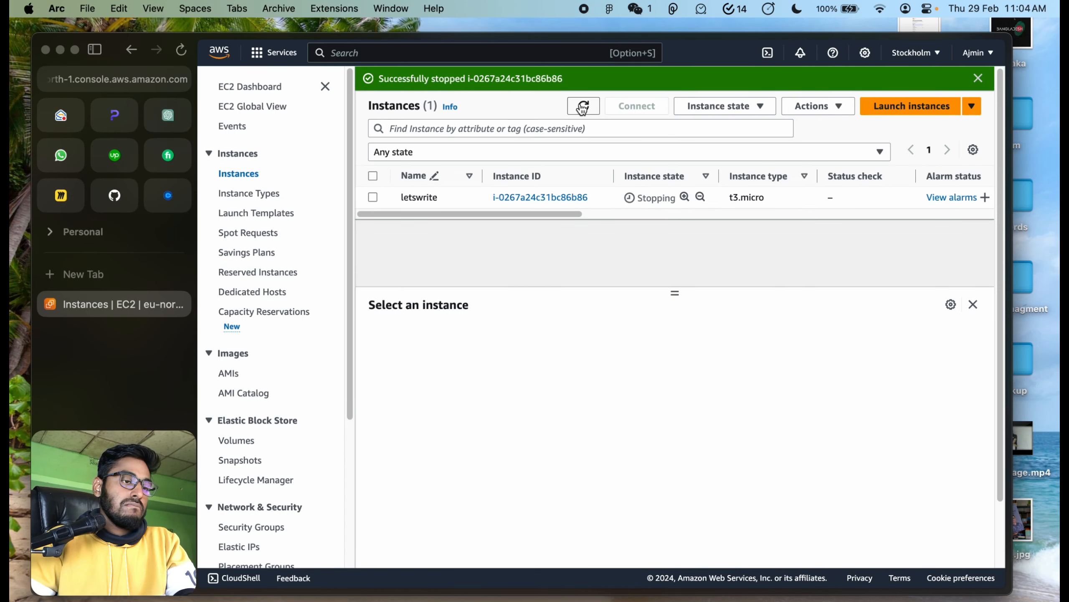
pyautogui.click(582, 107)
pyautogui.click(582, 108)
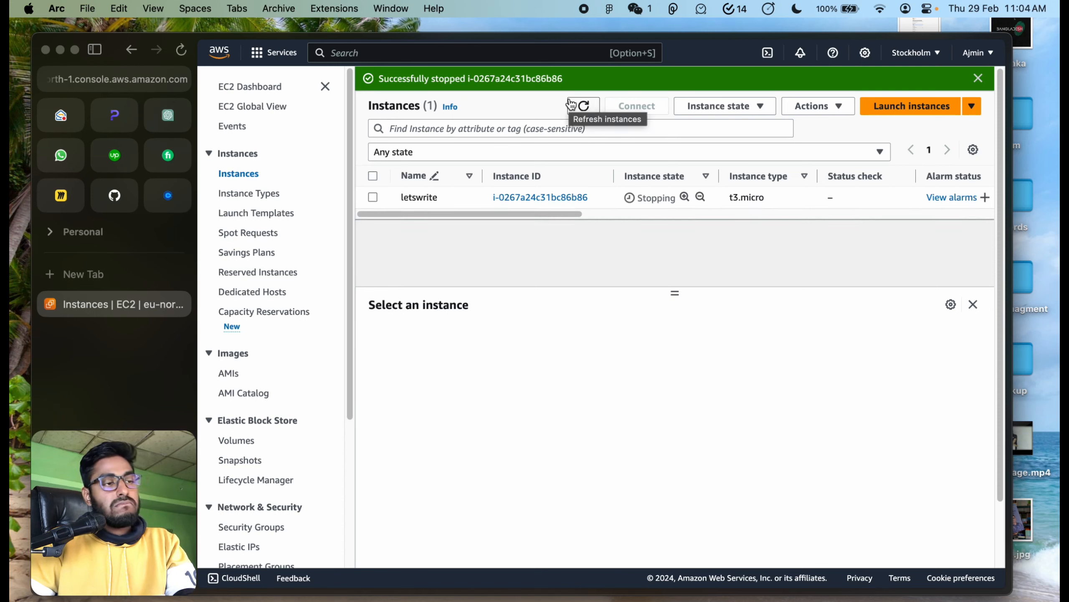
pyautogui.click(571, 104)
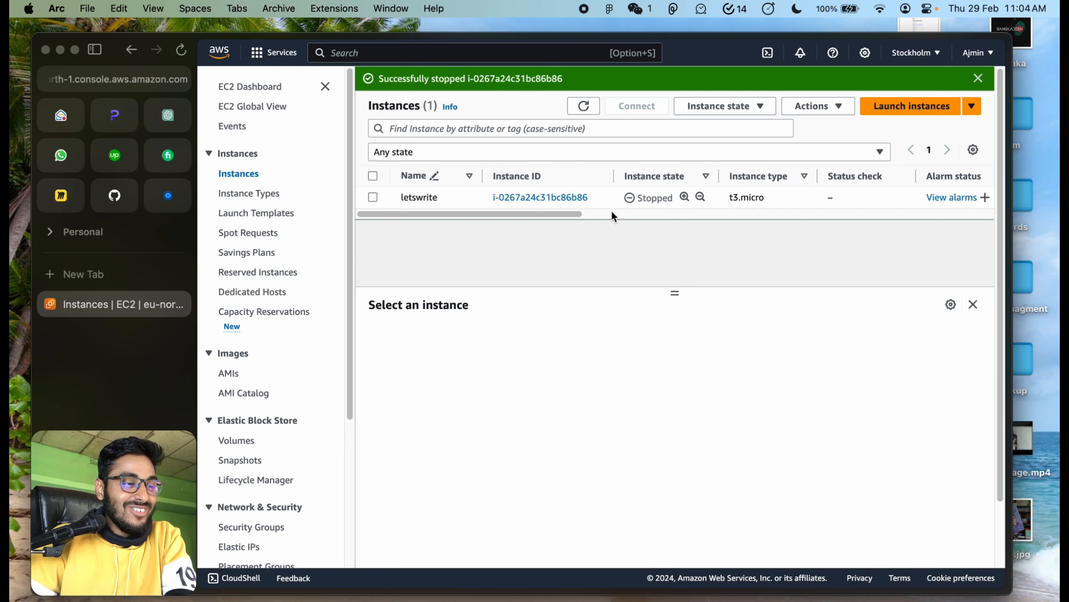
# Select the stopped letswrite instance, check its public IPv4 address, and start the instance again
pyautogui.click(602, 200)
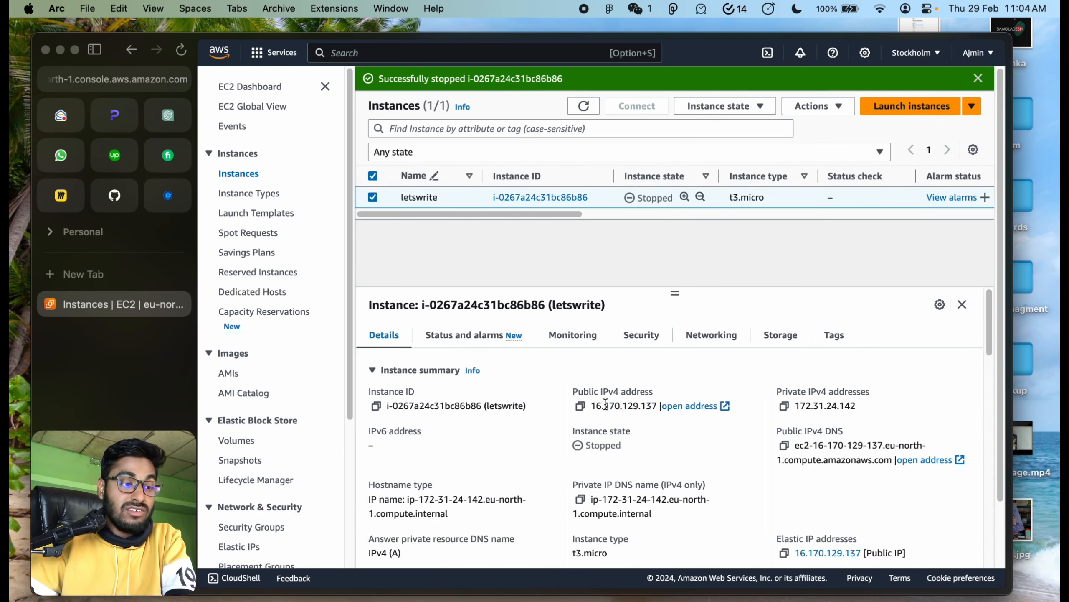
pyautogui.click(726, 106)
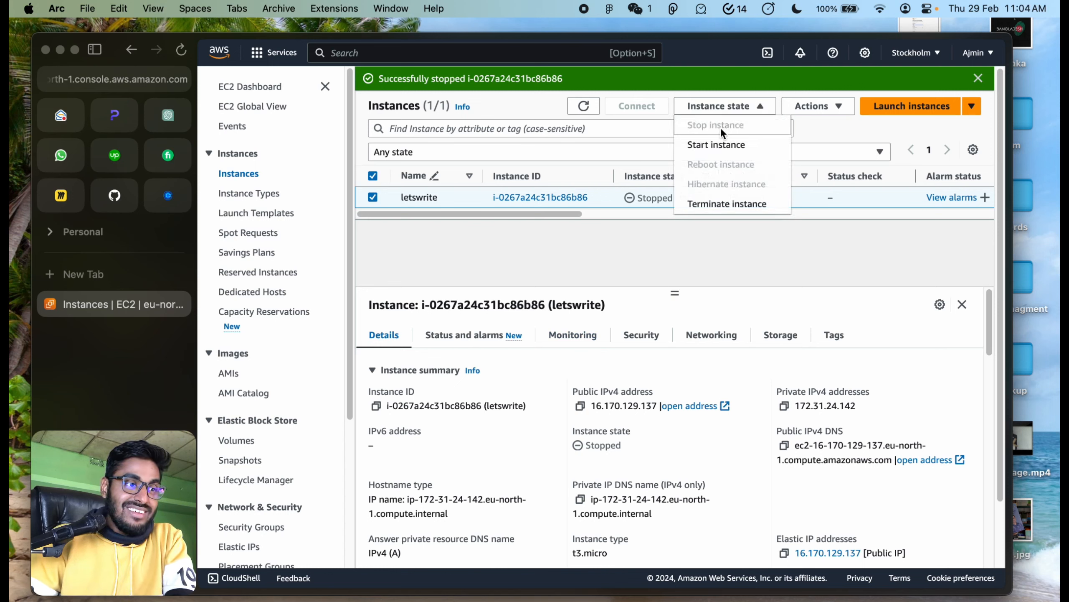
pyautogui.click(757, 223)
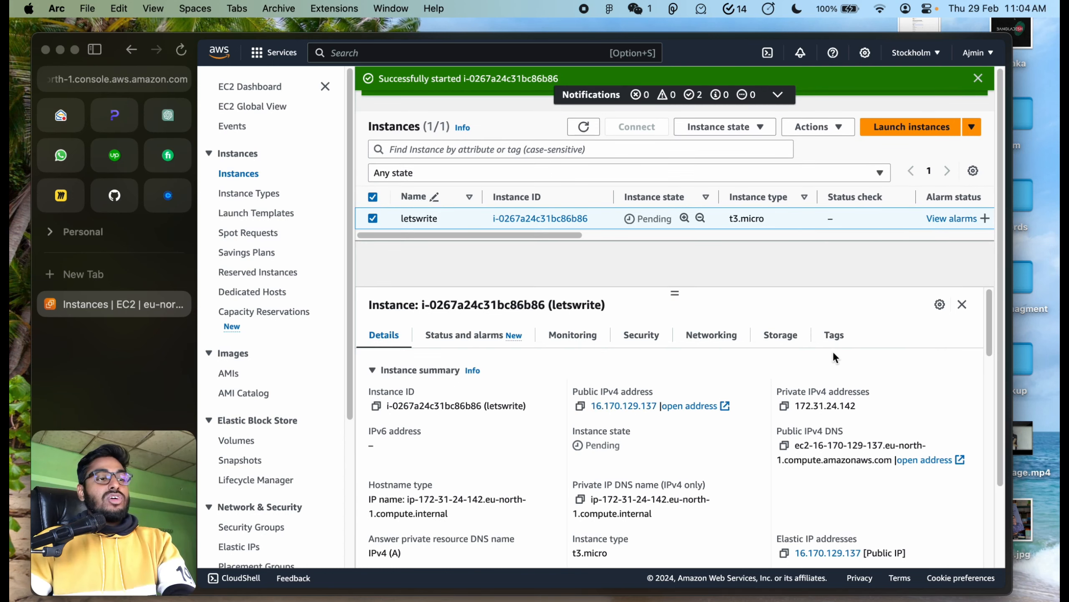